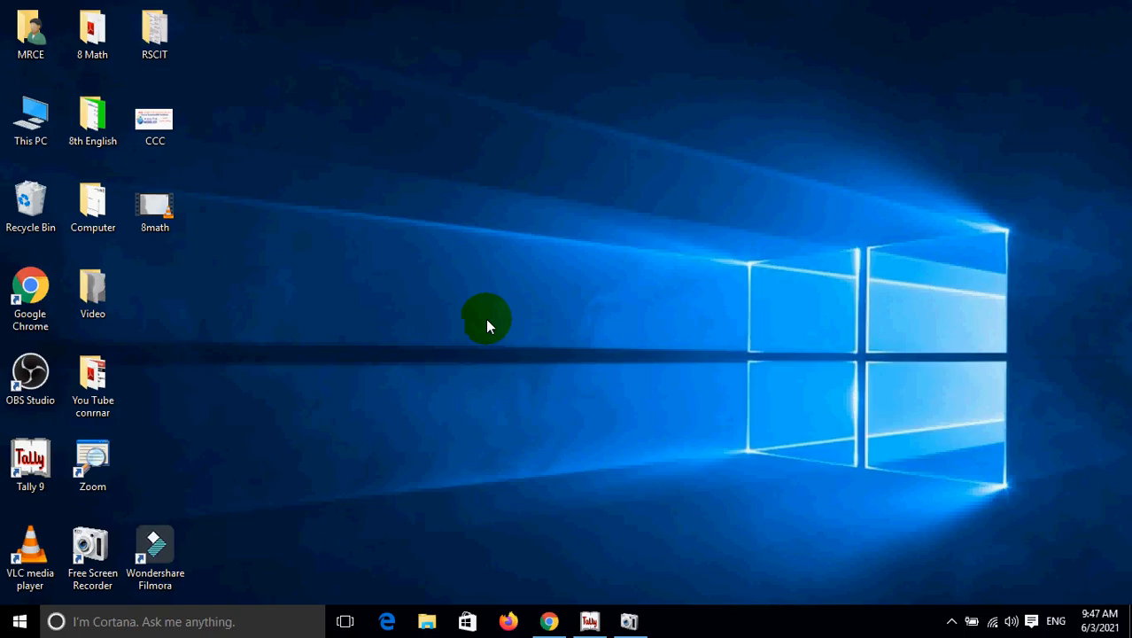
Back out of company creation and quit Tally 9, then select the Tally 9 desktop shortcut.
click(590, 620)
key(Escape)
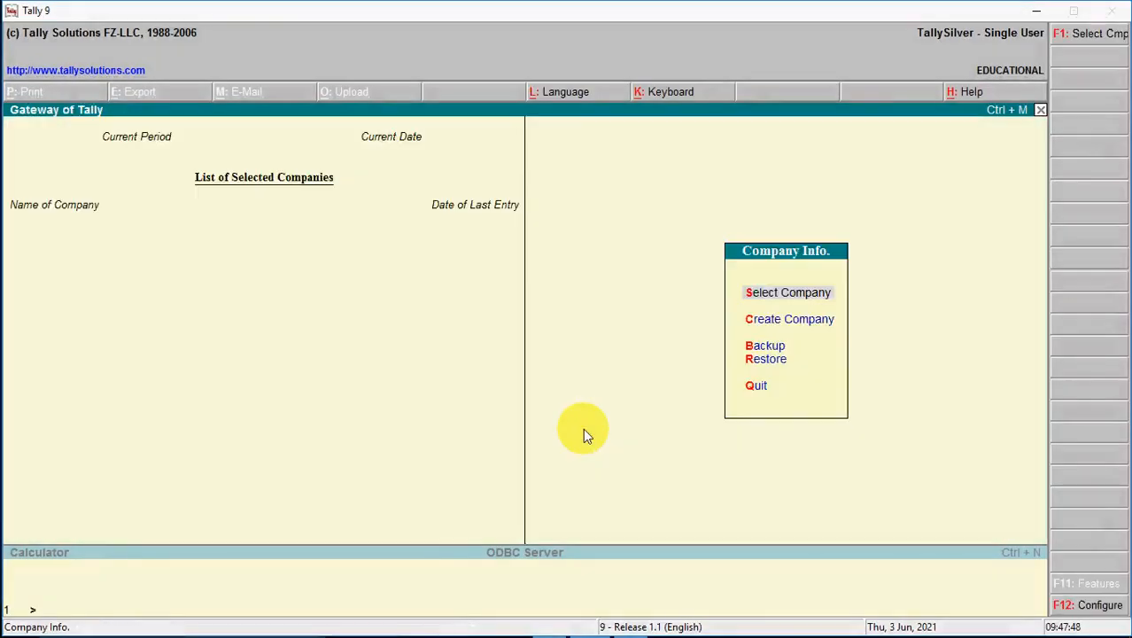
key(Escape)
key(Return)
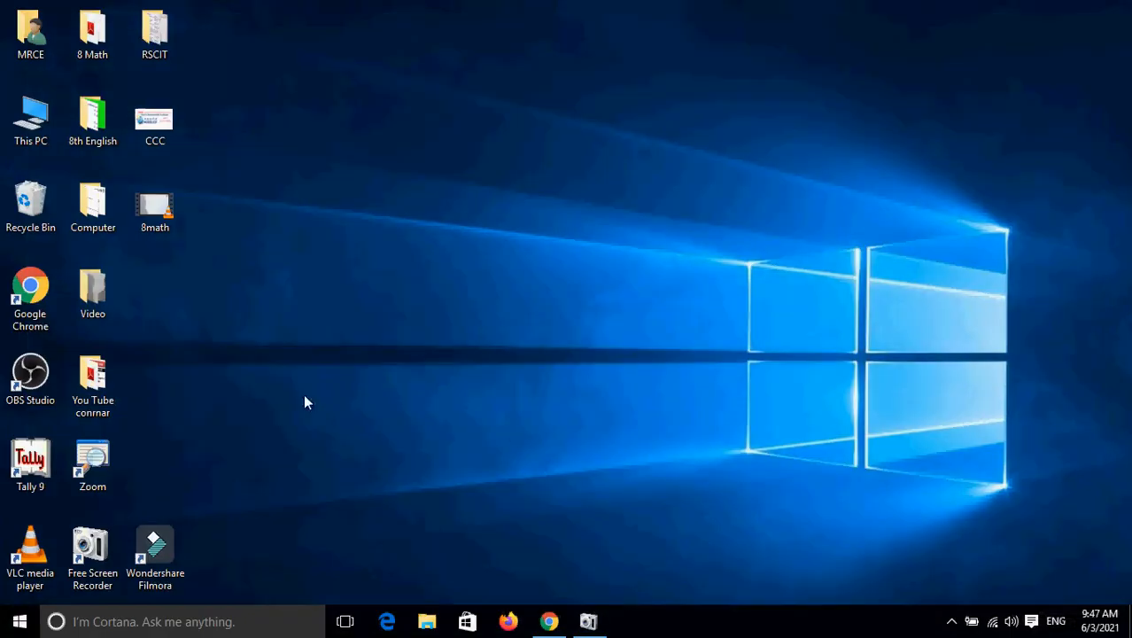
click(28, 472)
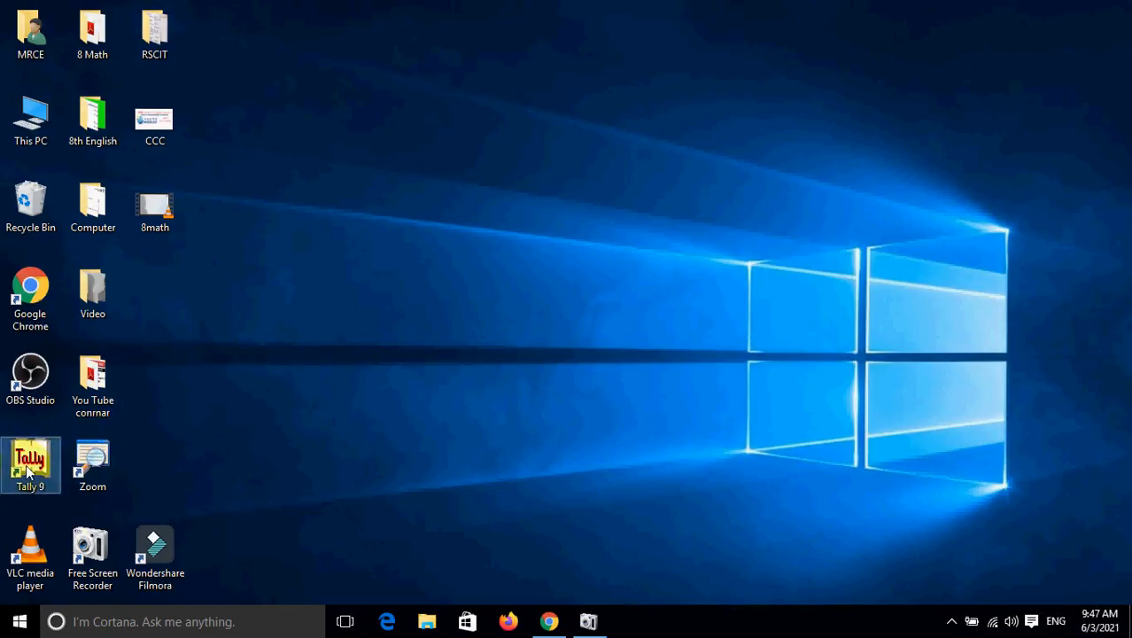
Relaunch Tally 9 from its shortcut and dismiss the Activation Form to reach Gateway of Tally.
right_click(27, 472)
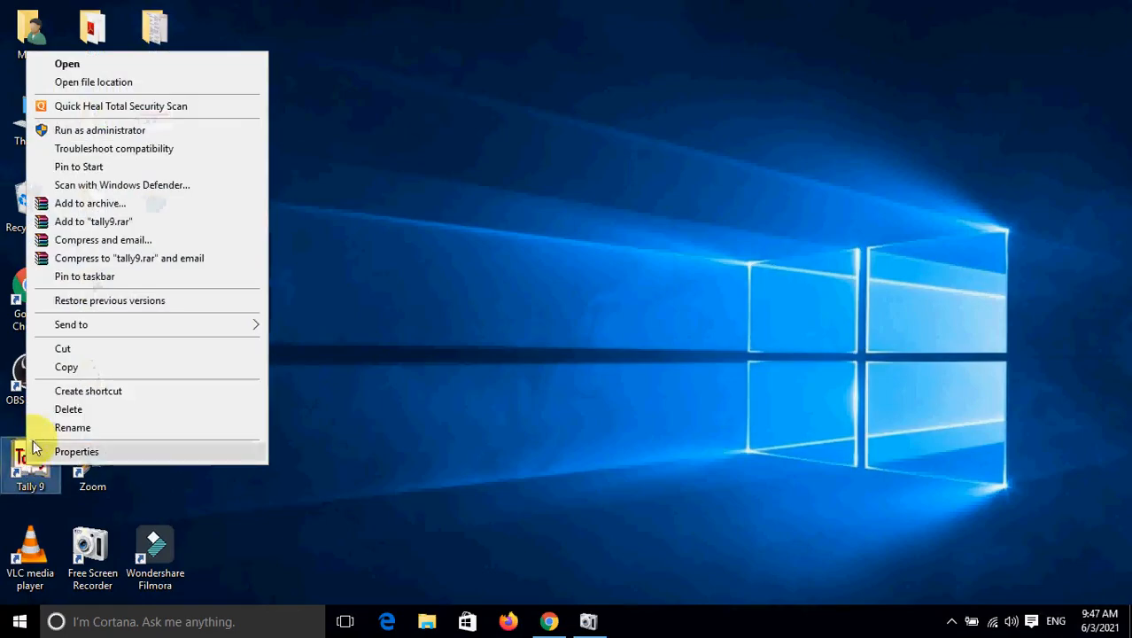
click(78, 68)
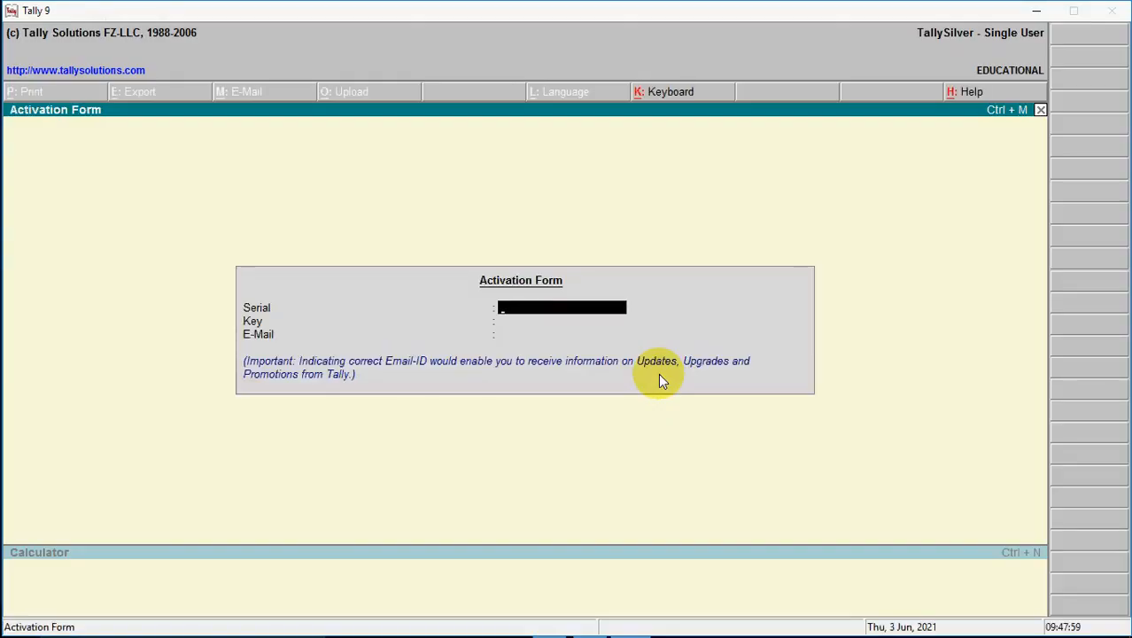
key(Escape)
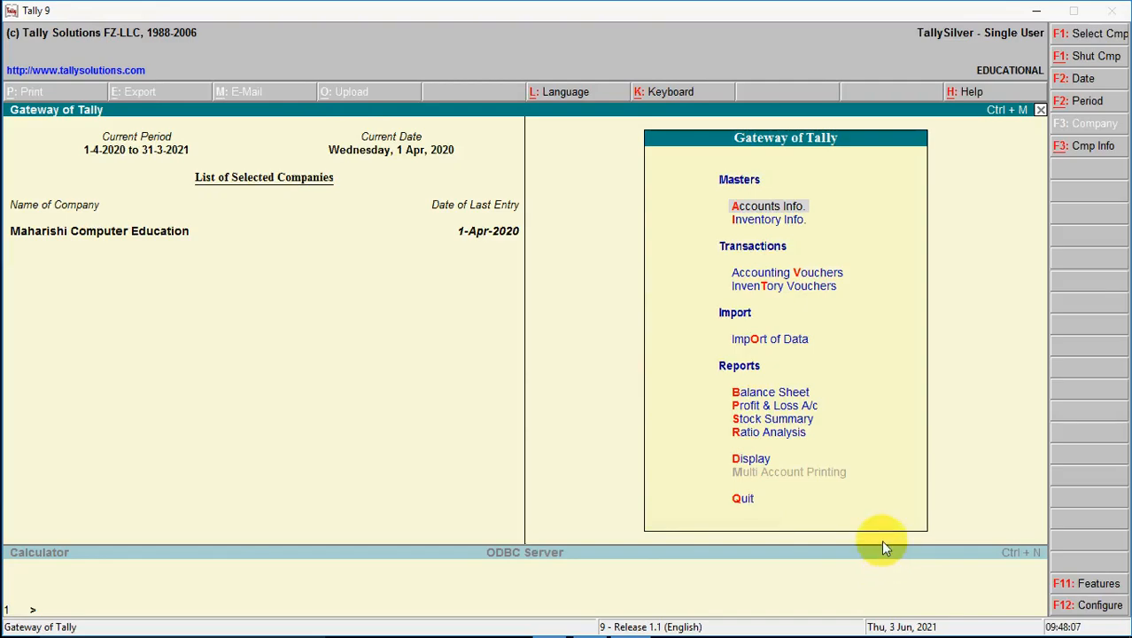
Shut Maharishi Computer Education with Alt+F1 and open the Create Company form.
key(alt+F1)
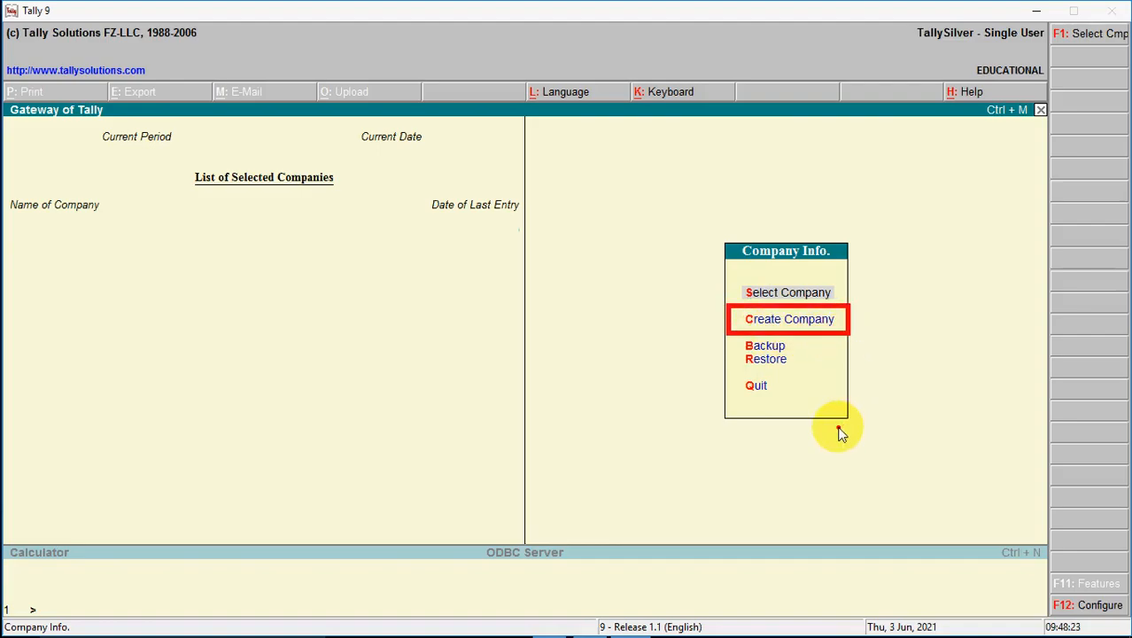
click(800, 326)
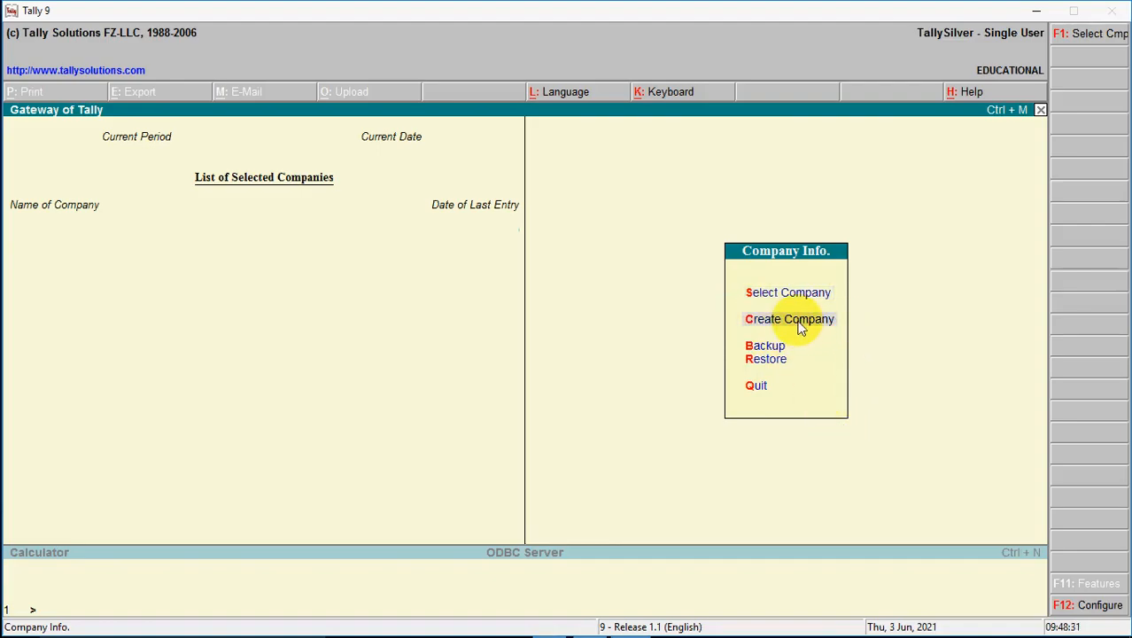
click(801, 326)
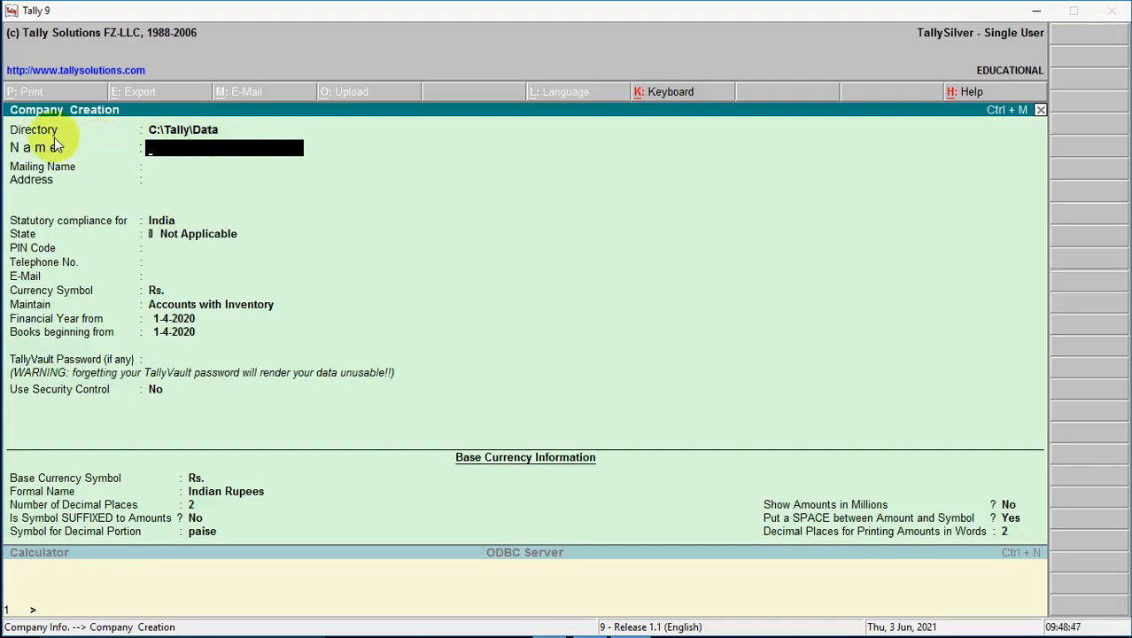
Quit the Company Creation form without creating a company and minimise Tally to the desktop.
mouse_move(75, 120)
mouse_down()
mouse_move(77, 134)
mouse_move(62, 142)
mouse_move(8, 141)
mouse_up()
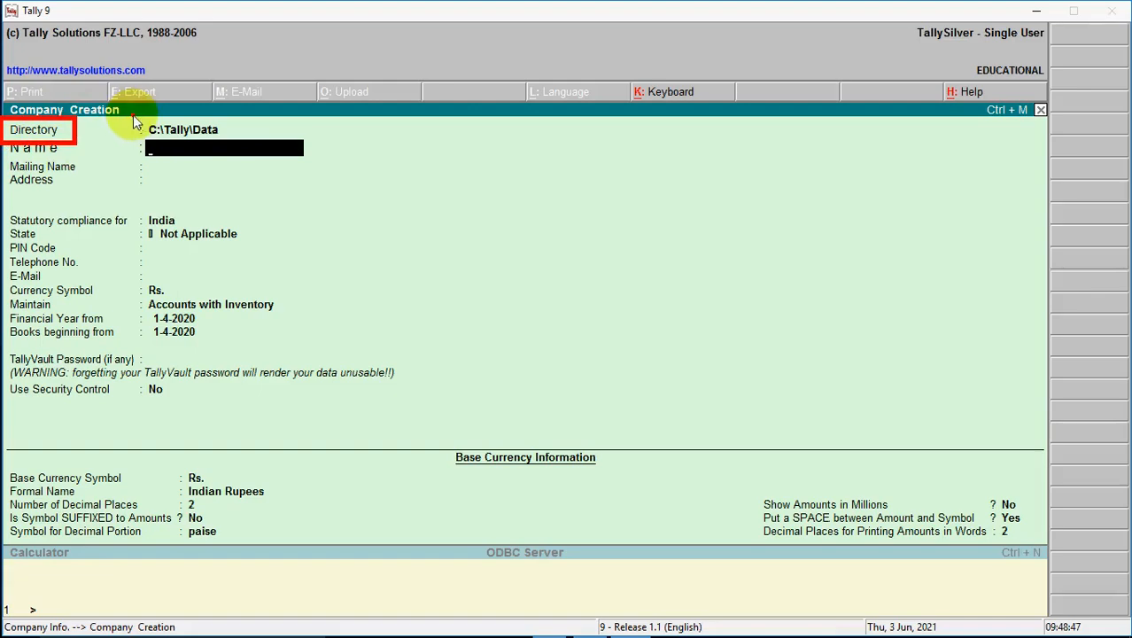
mouse_move(133, 121)
mouse_down()
mouse_move(178, 147)
mouse_move(247, 147)
mouse_move(237, 149)
mouse_up()
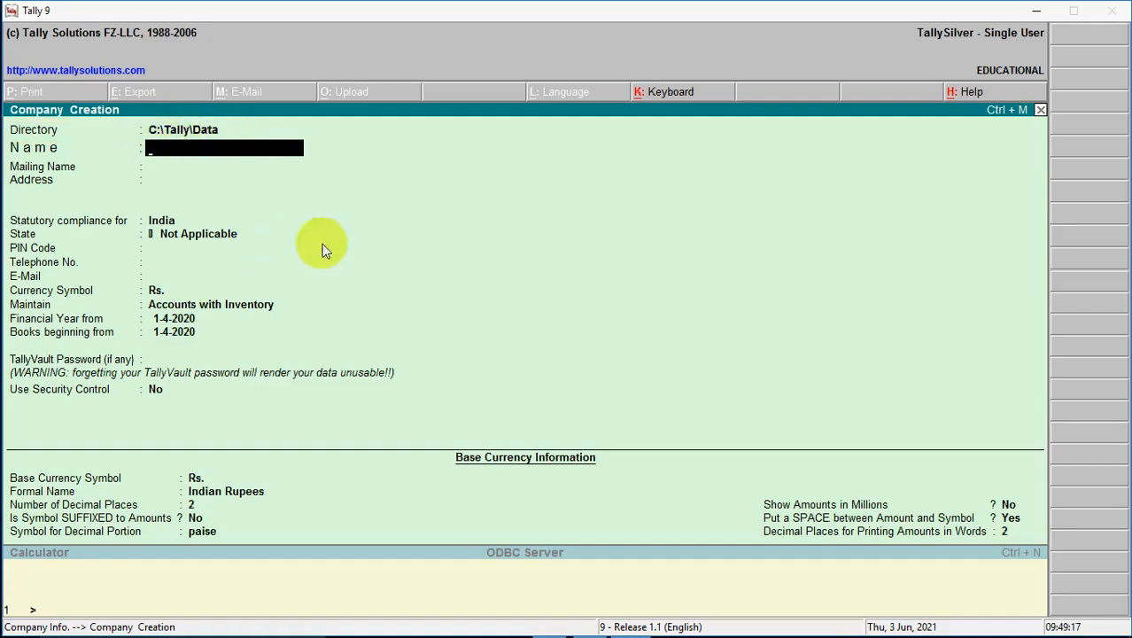
key(Escape)
key(y)
click(1035, 11)
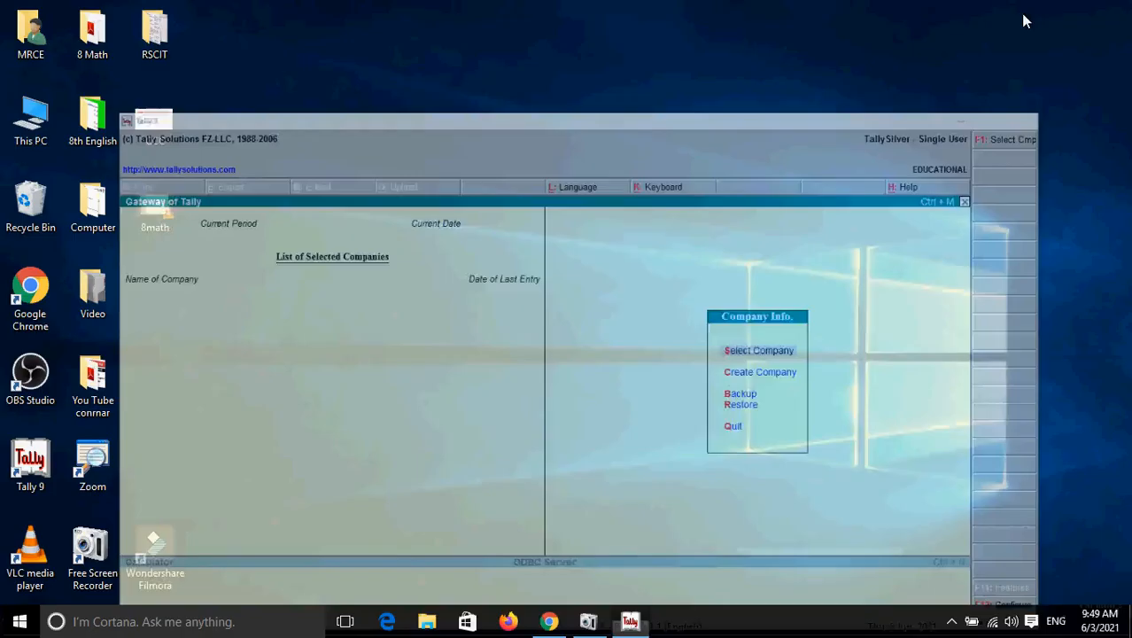
Browse from This PC to C:\Tally\Data to find the 10000 company folder.
double_click(39, 147)
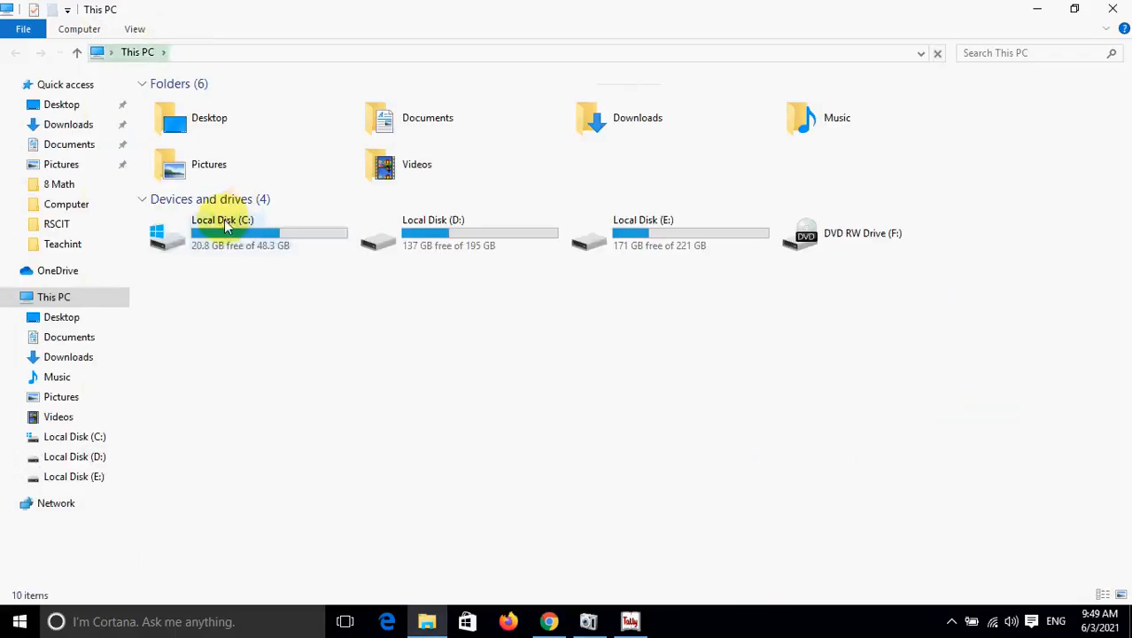
click(221, 241)
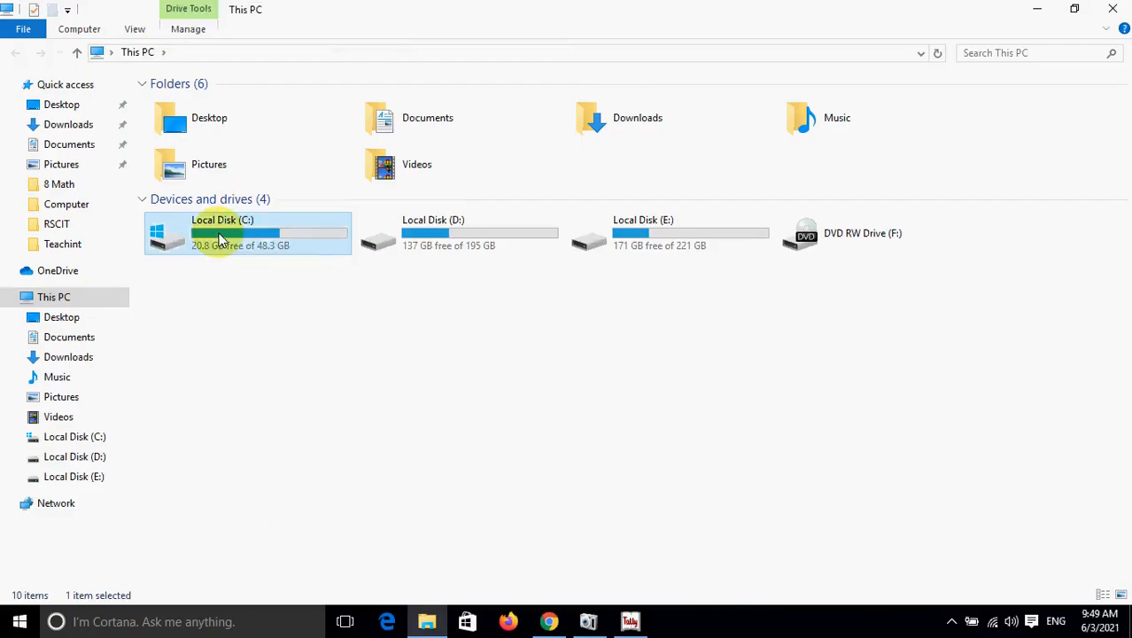
right_click(221, 241)
click(234, 220)
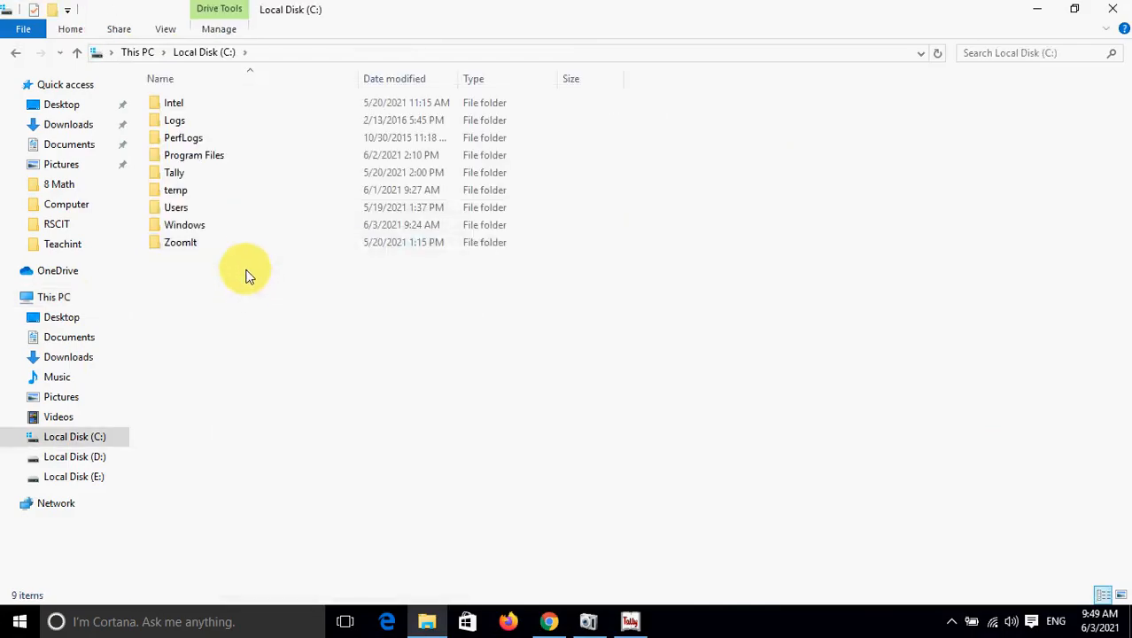
right_click(183, 176)
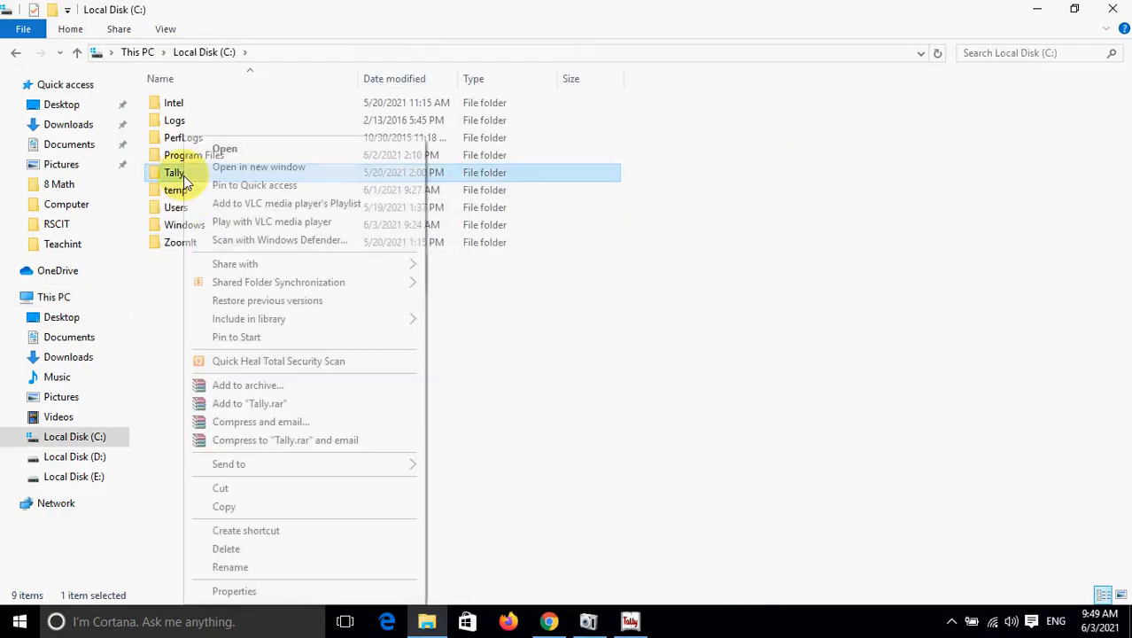
click(212, 149)
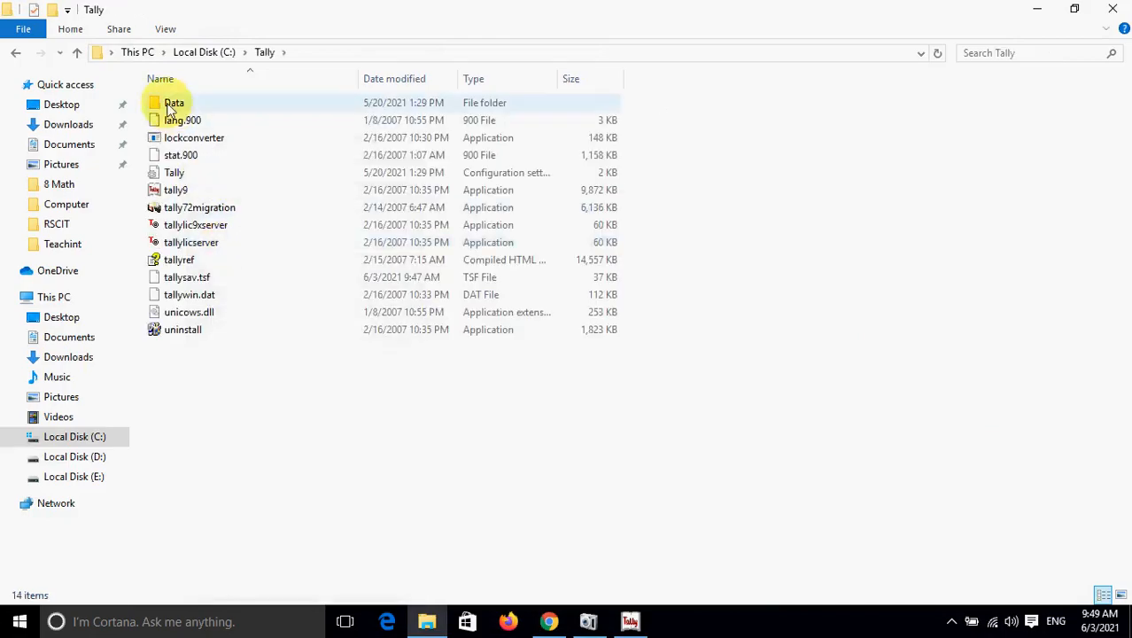
right_click(173, 106)
click(183, 110)
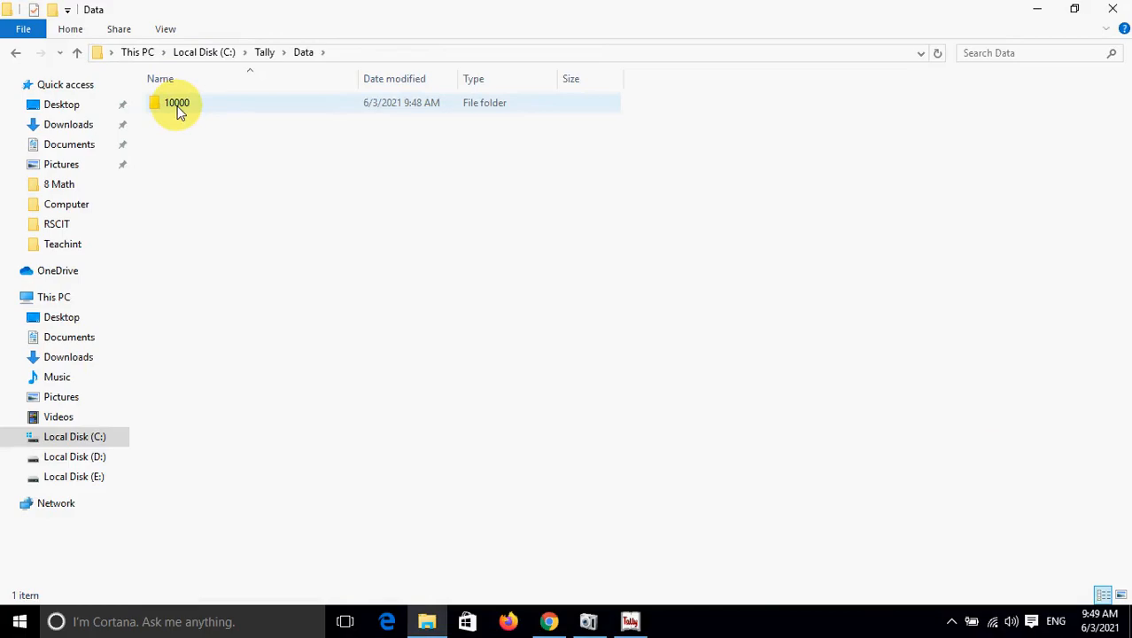
Close File Explorer and bring the Tally 9 window back to the front.
key(ctrl+1)
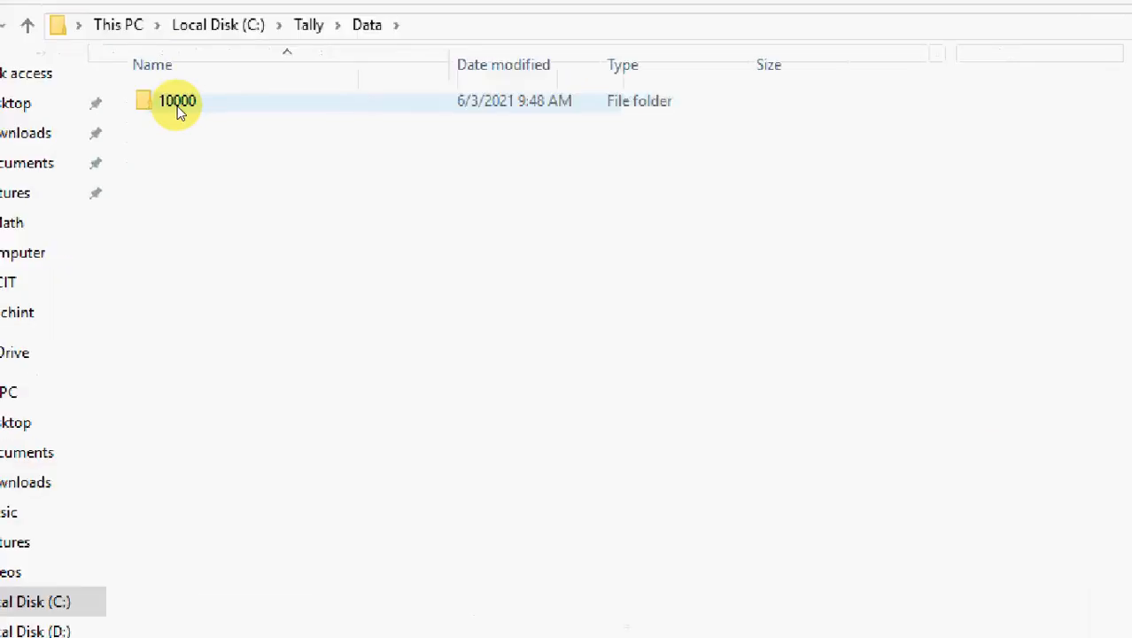
click(177, 92)
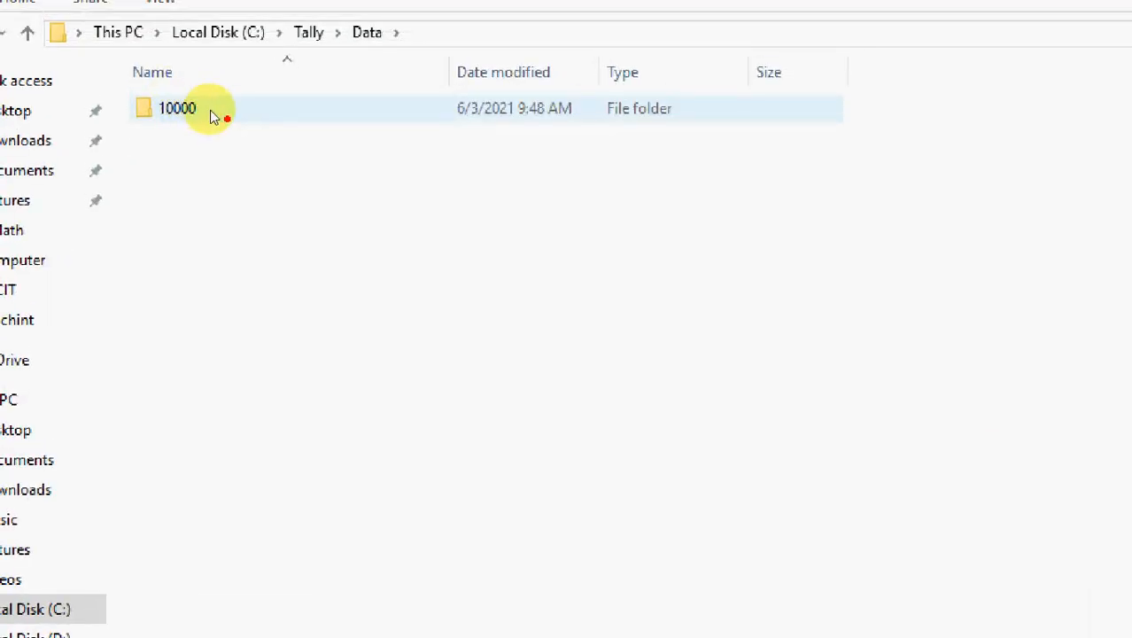
drag(209, 109, 145, 101)
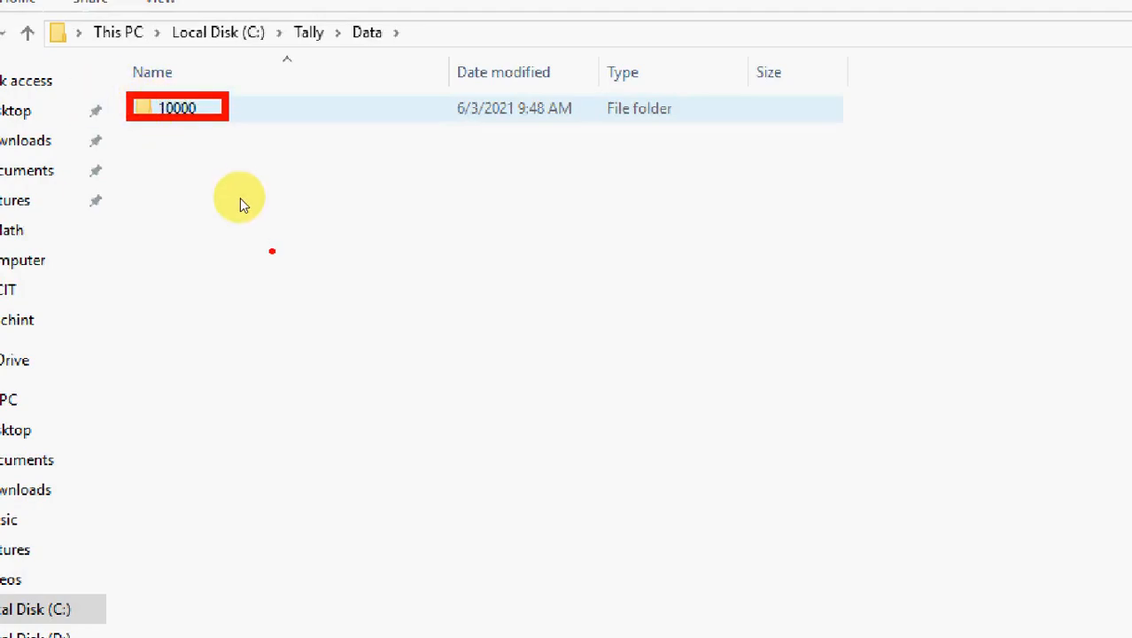
key(Escape)
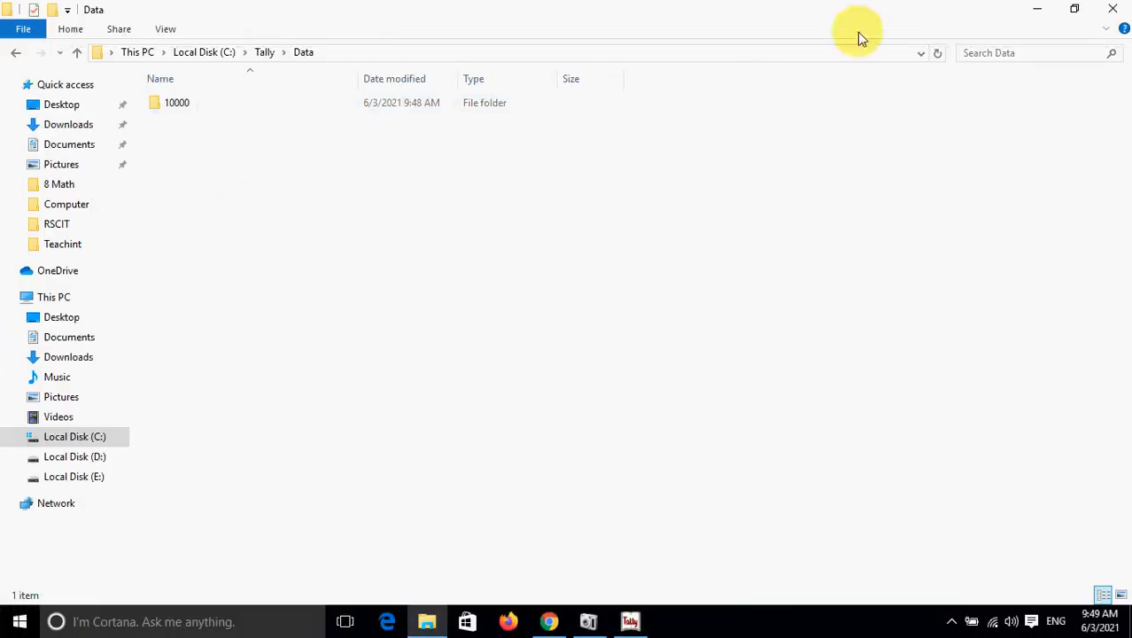
click(1112, 9)
click(629, 621)
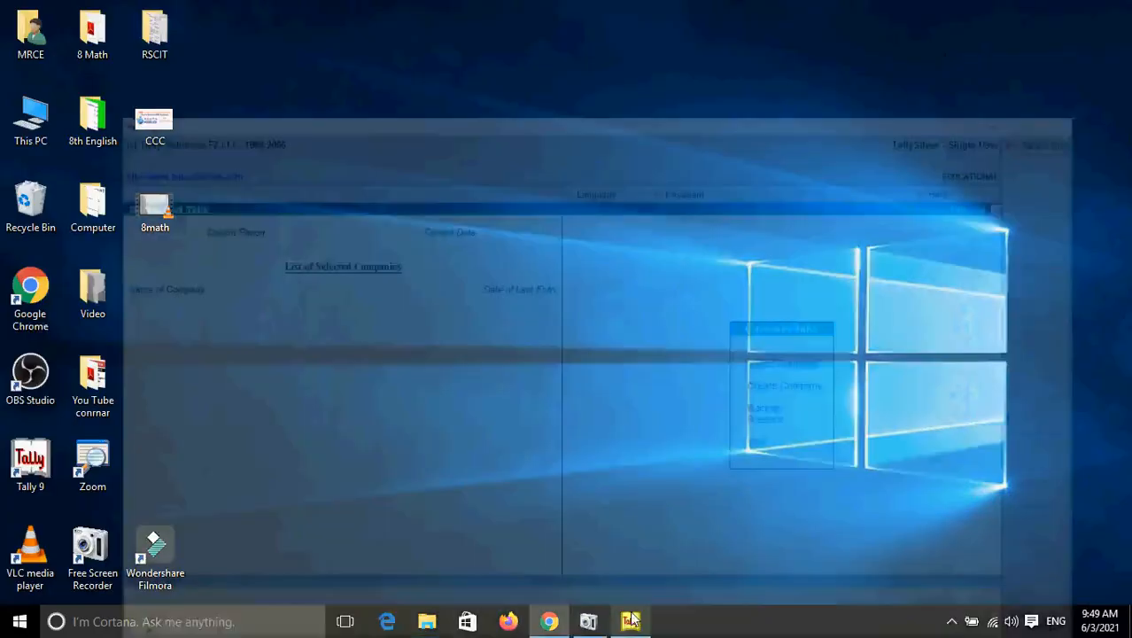
Open a fresh Company Creation form and start the name with 'Maharisi'.
key(Down)
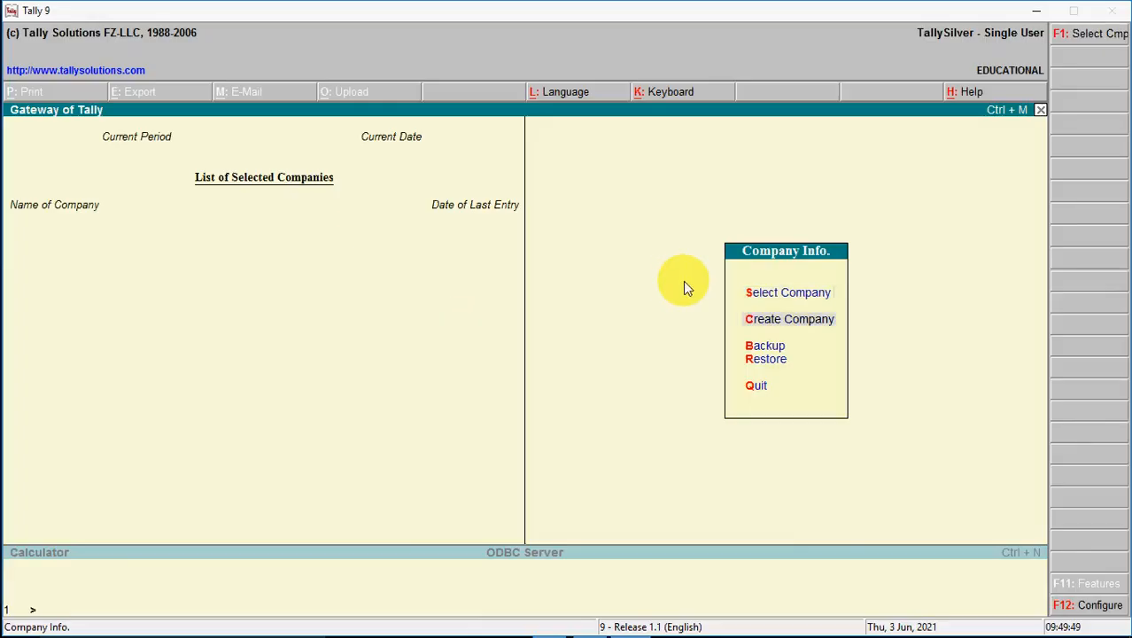
key(Return)
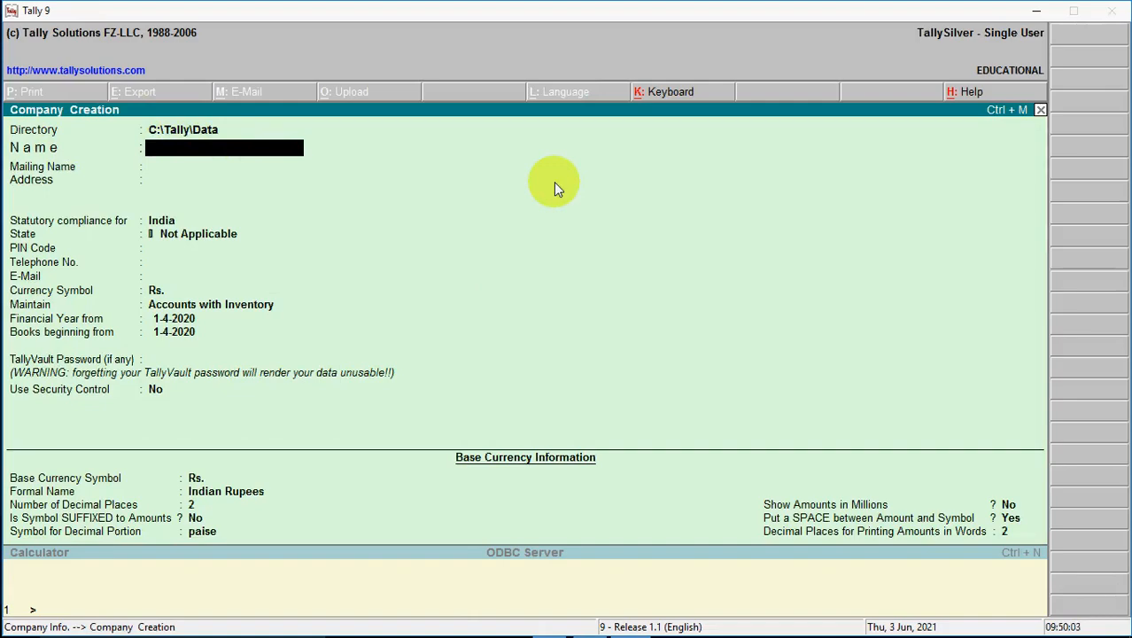
text(Maharisi)
Correct the company name to 'Maharishi Producation Ltd.'.
key(BackSpace)
key(BackSpace)
text(shi Prod)
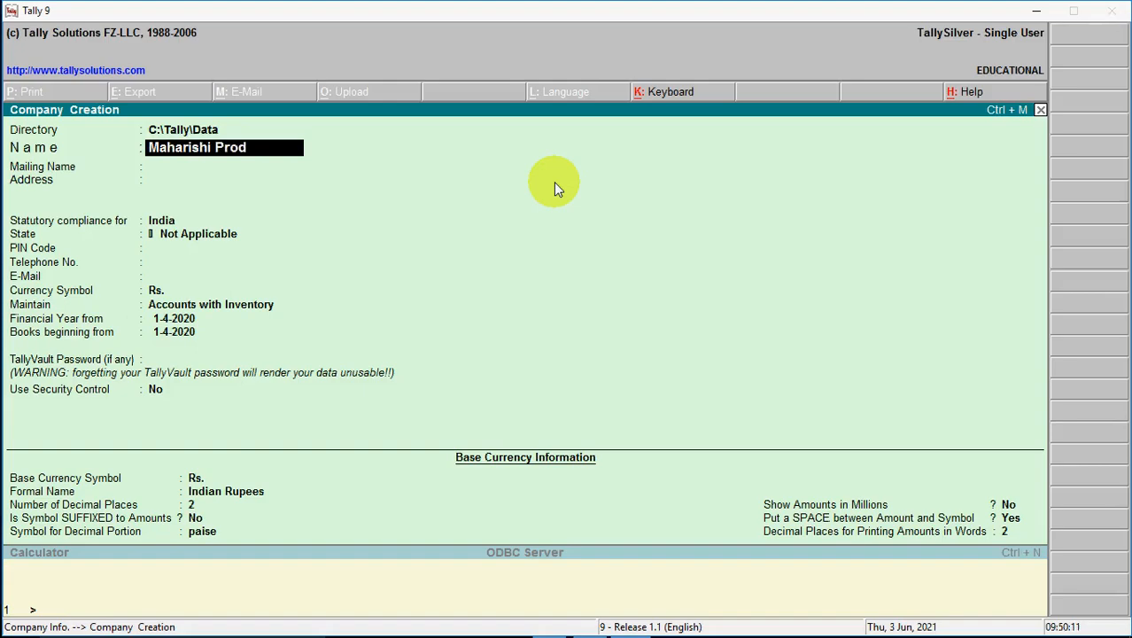
text(ucation L)
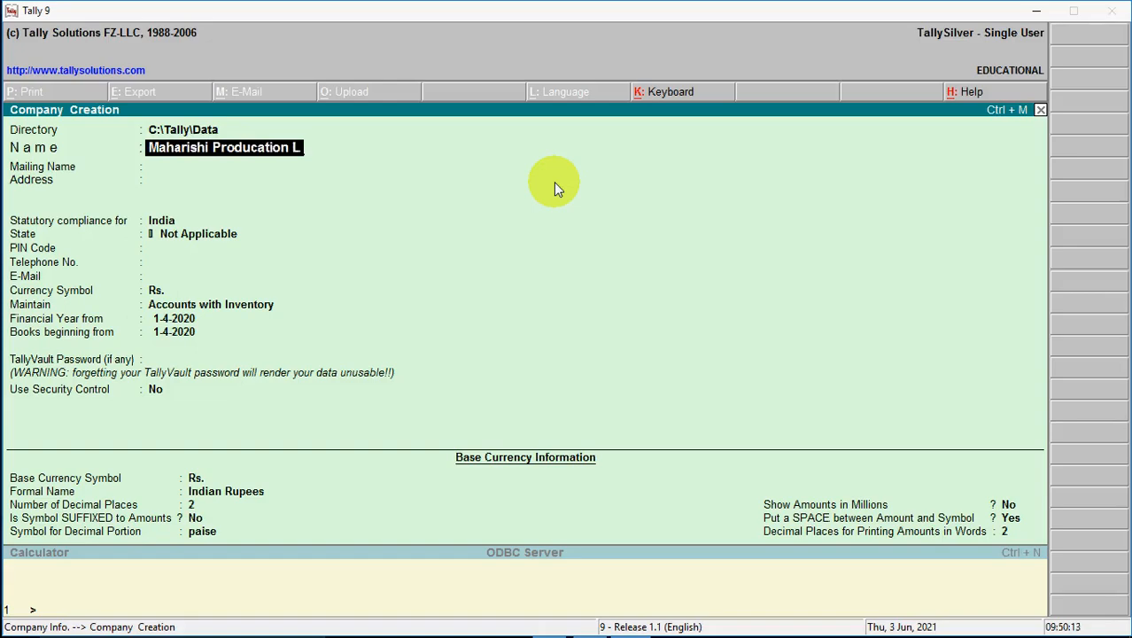
text(td.)
key(Return)
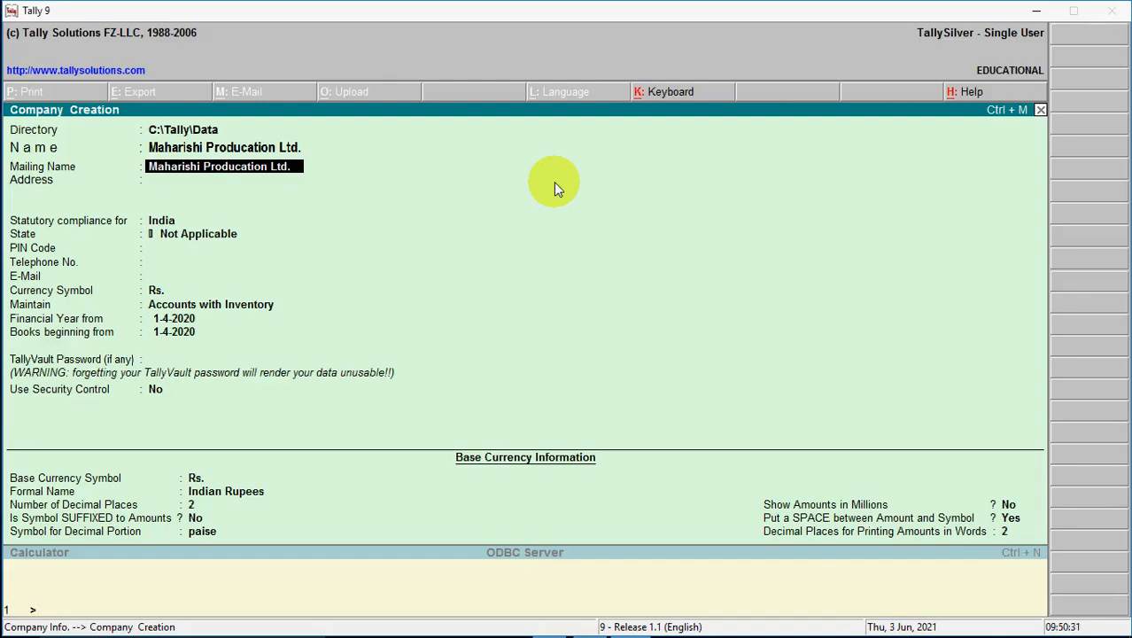
Keep the matching mailing name and enter a one-line address ending in 'Zillabbagh'.
key(Return)
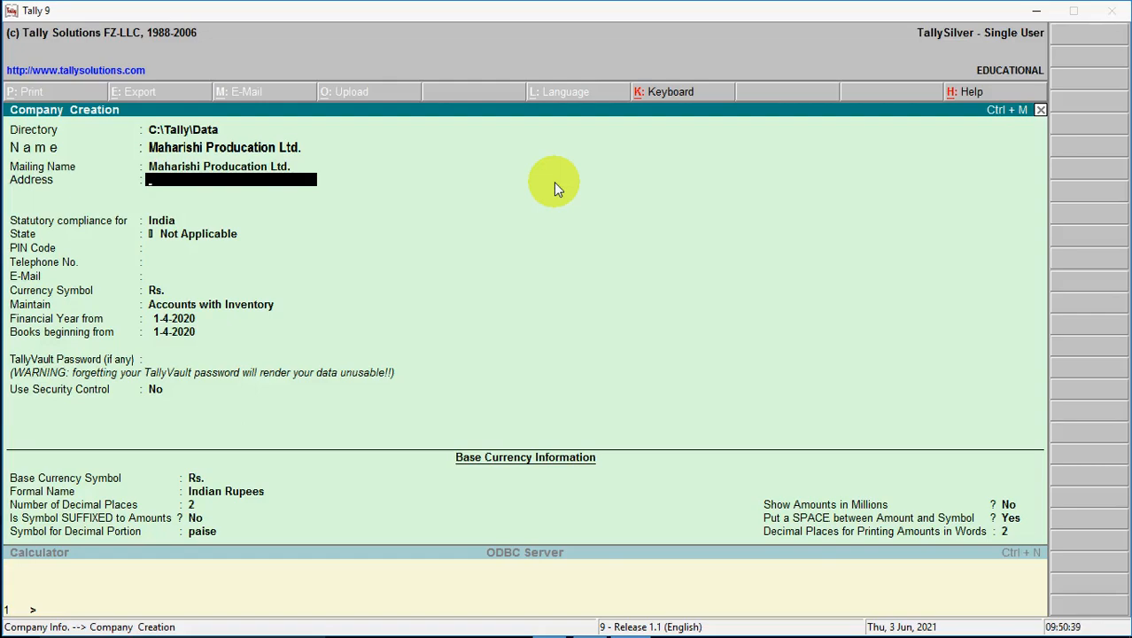
text(In)
text( Front of)
text( Gu)
text(l)
key(BackSpace)
key(BackSpace)
key(BackSpace)
key(BackSpace)
text(Zillabbagh)
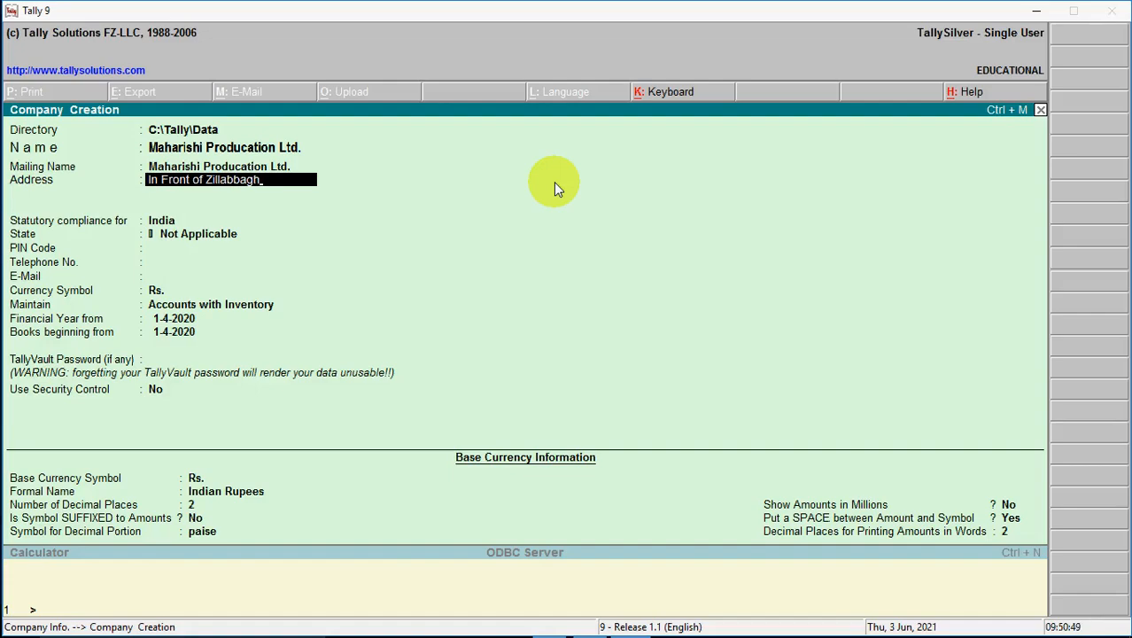
key(Return)
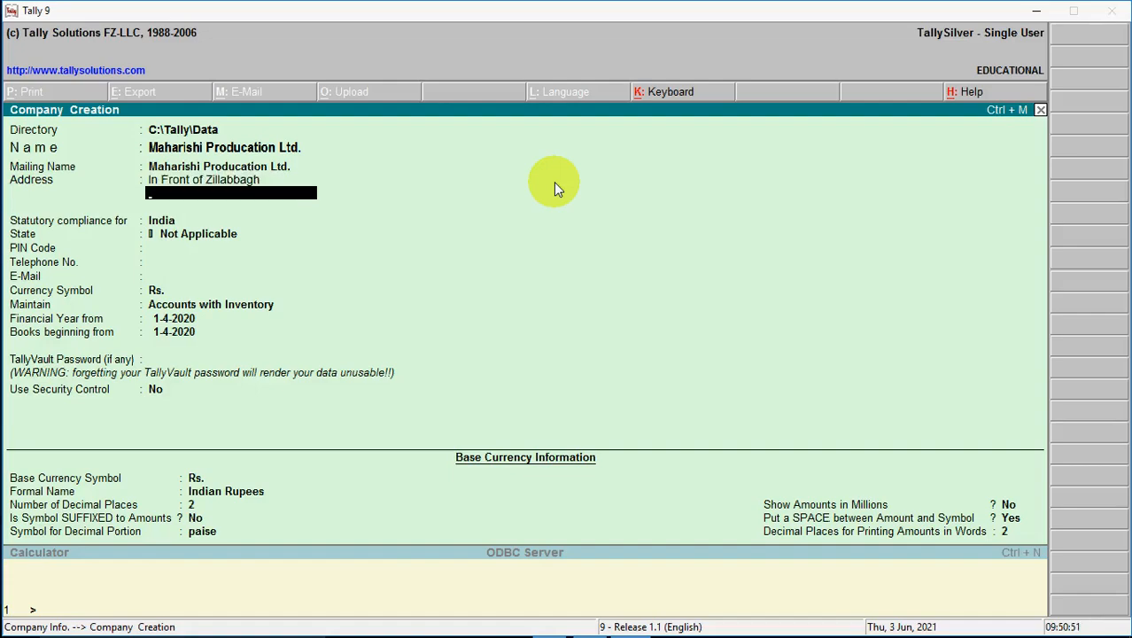
key(Return)
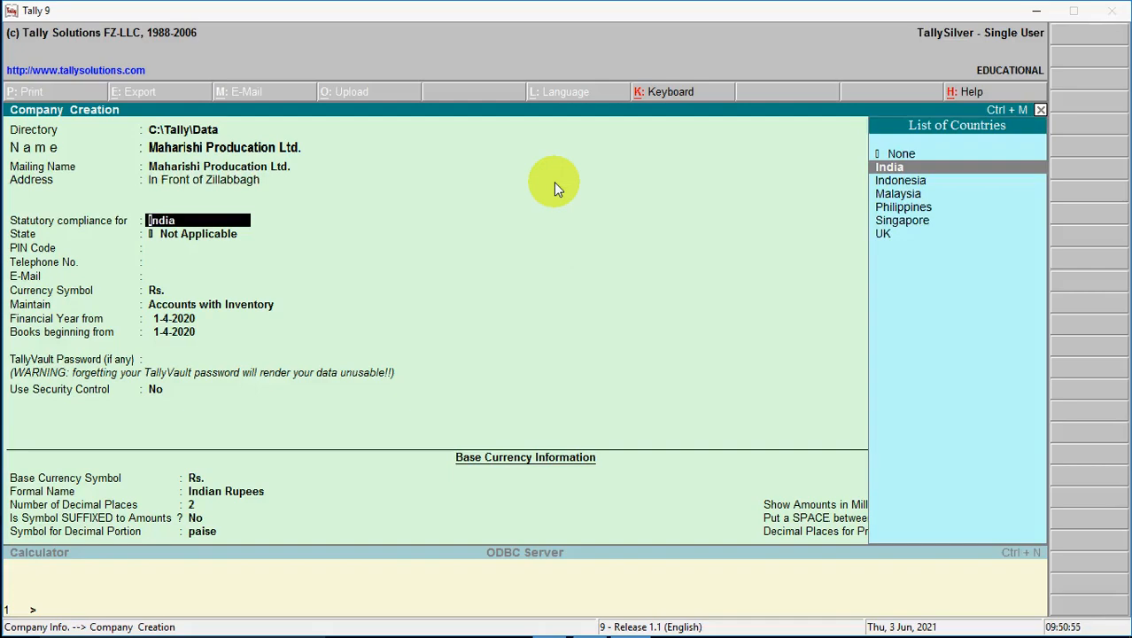
Accept India from the List of Countries and choose Rajasthan from the List of States.
key(Down)
key(Down)
key(Down)
key(Down)
key(Down)
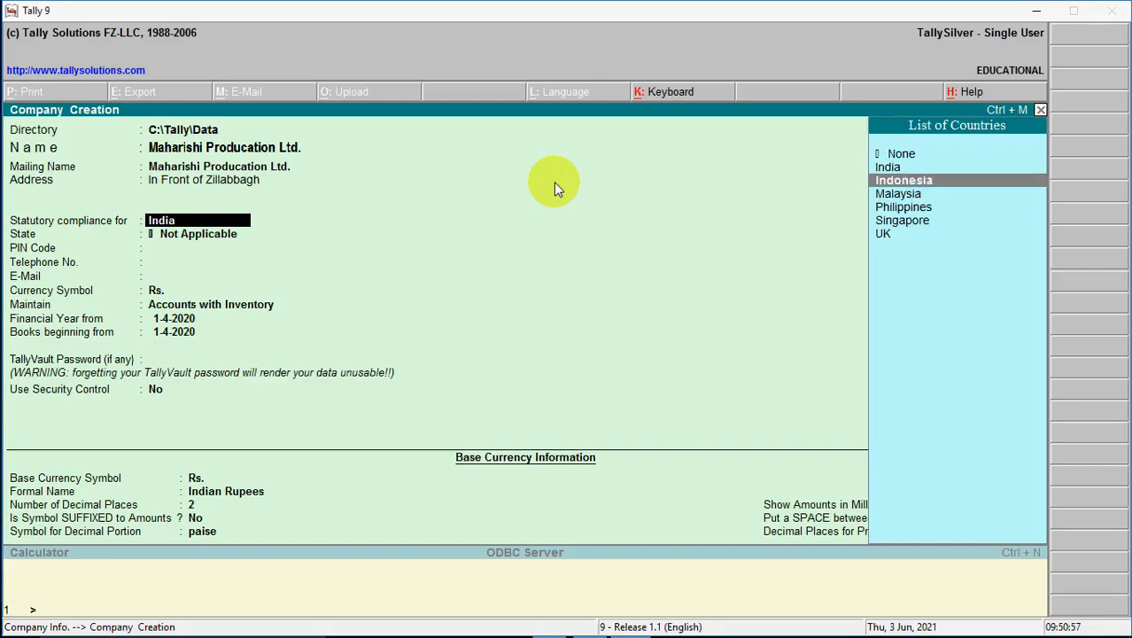
key(Up)
key(Up)
key(Up)
key(Up)
key(Up)
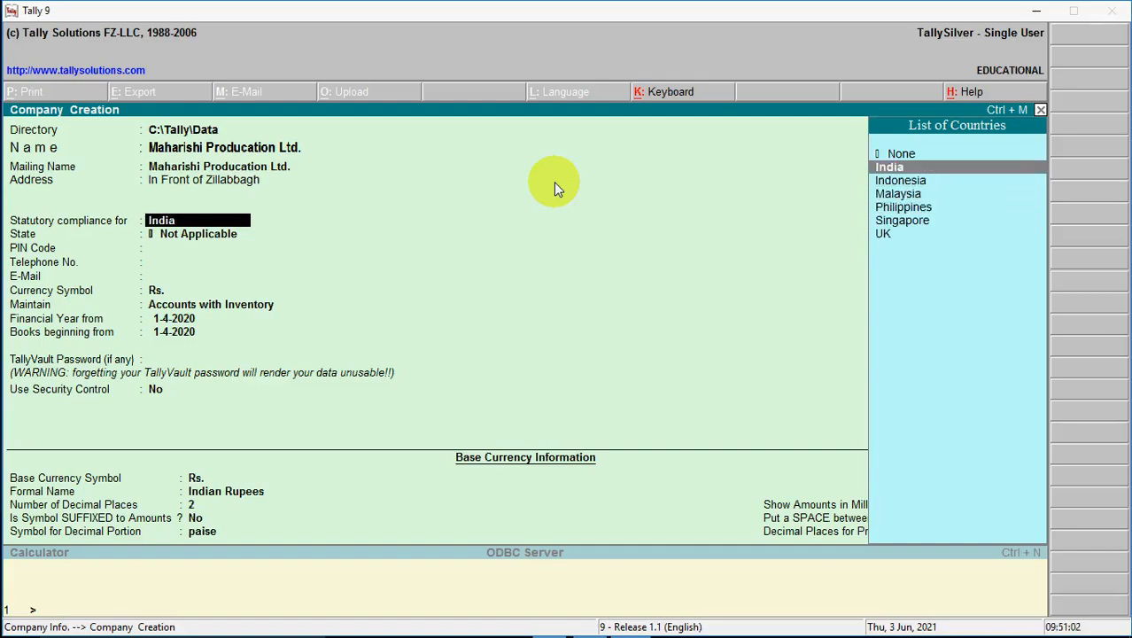
key(Return)
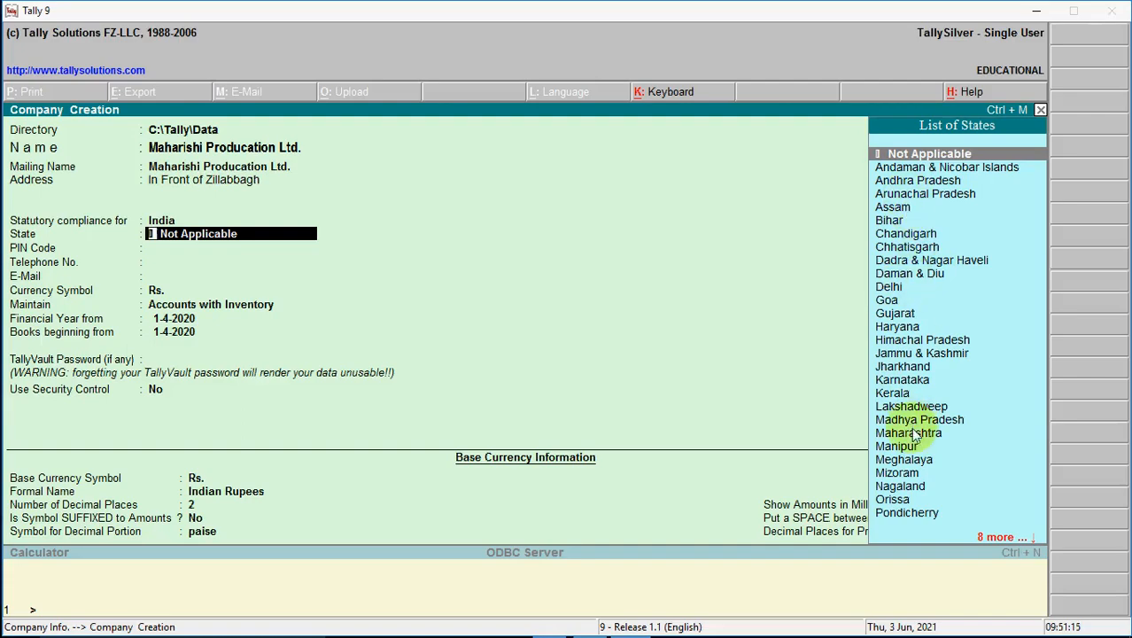
text(R)
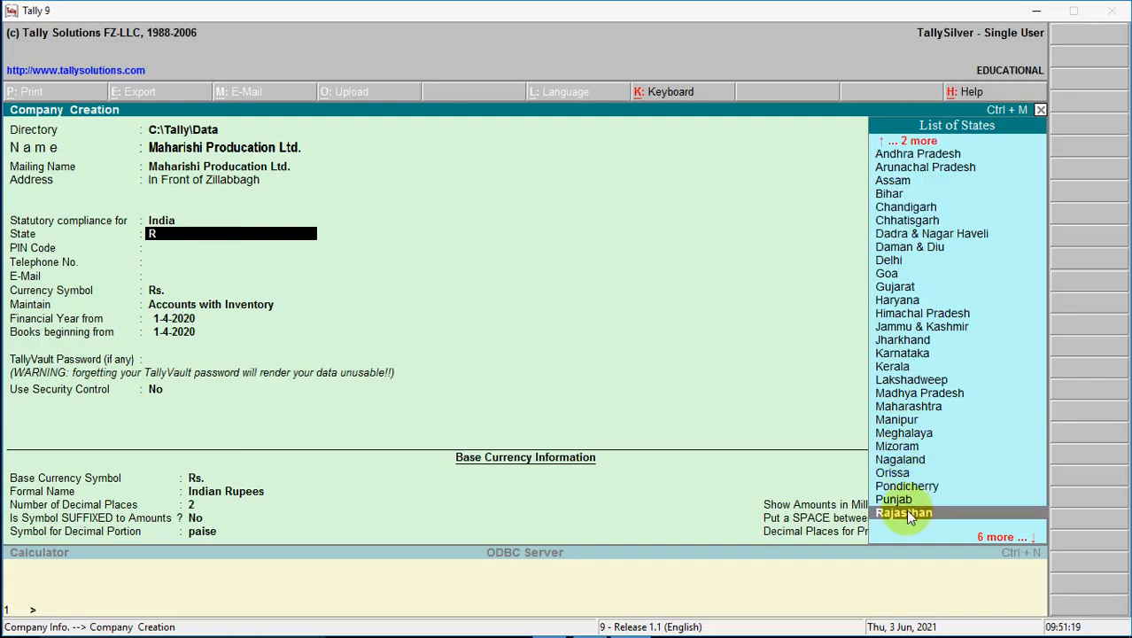
click(905, 510)
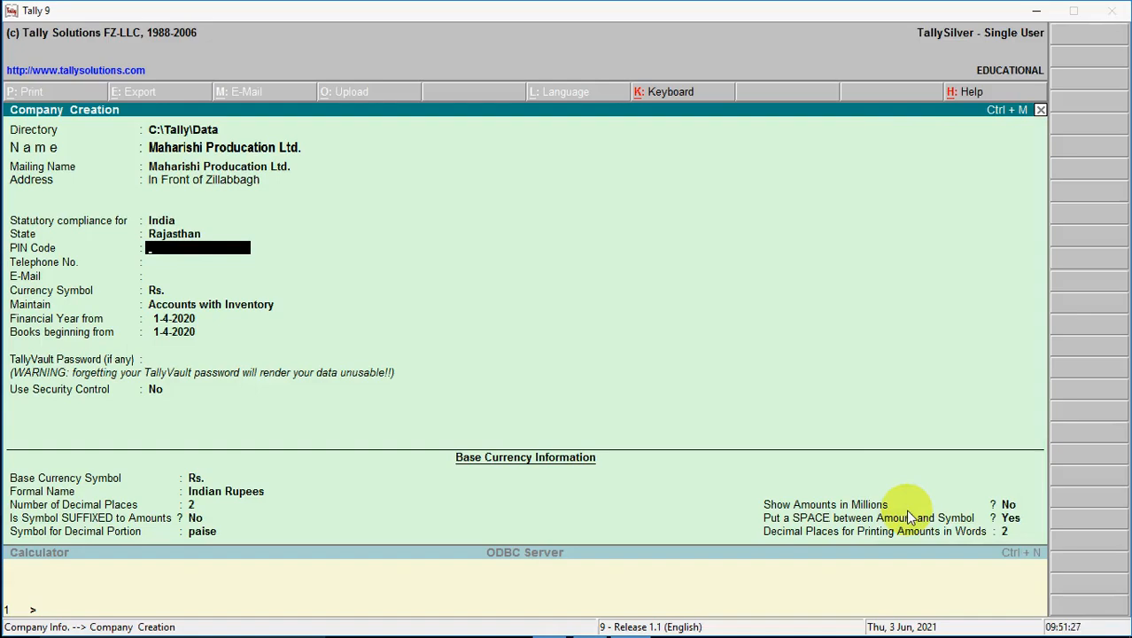
Enter PIN code 328001 along with the company's telephone number and e-mail address.
text(328001)
key(Return)
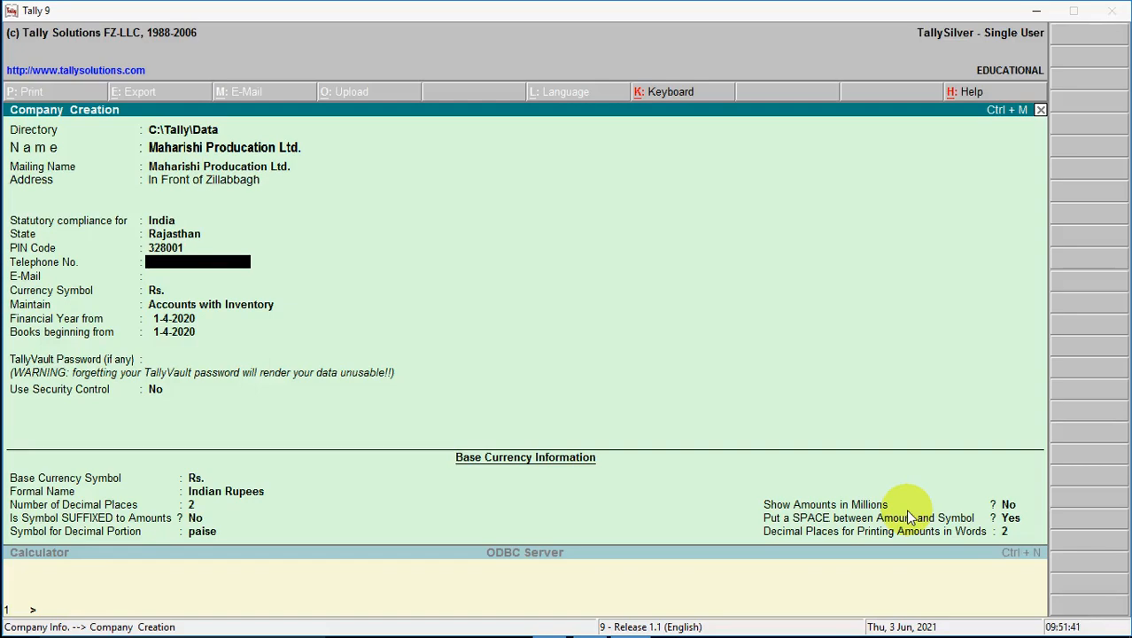
text(0000000000)
key(Return)
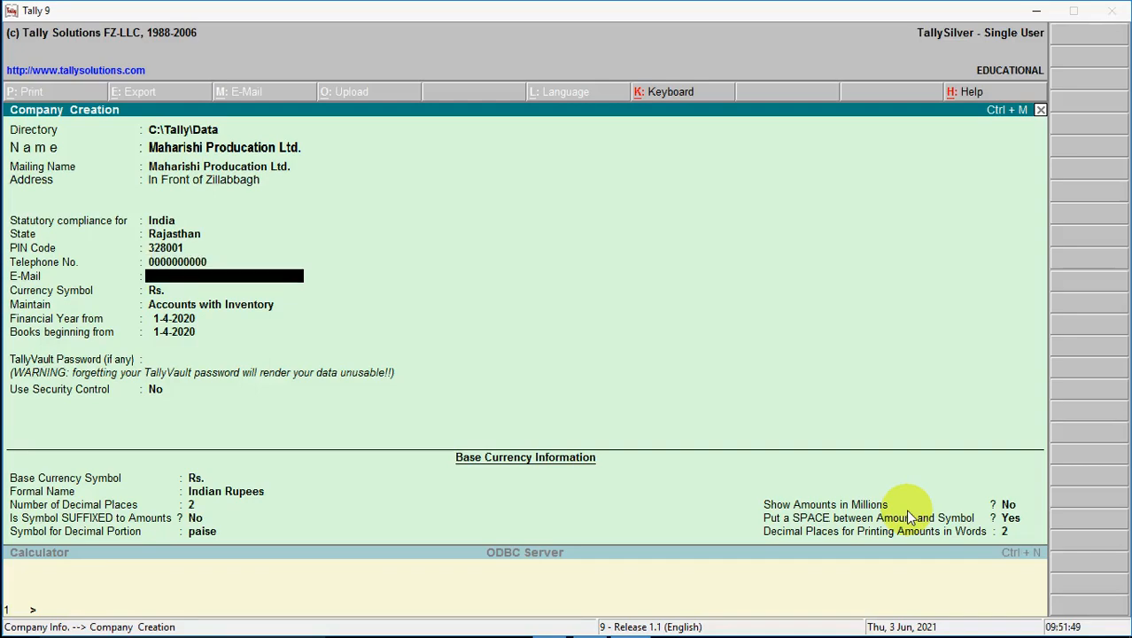
key(Return)
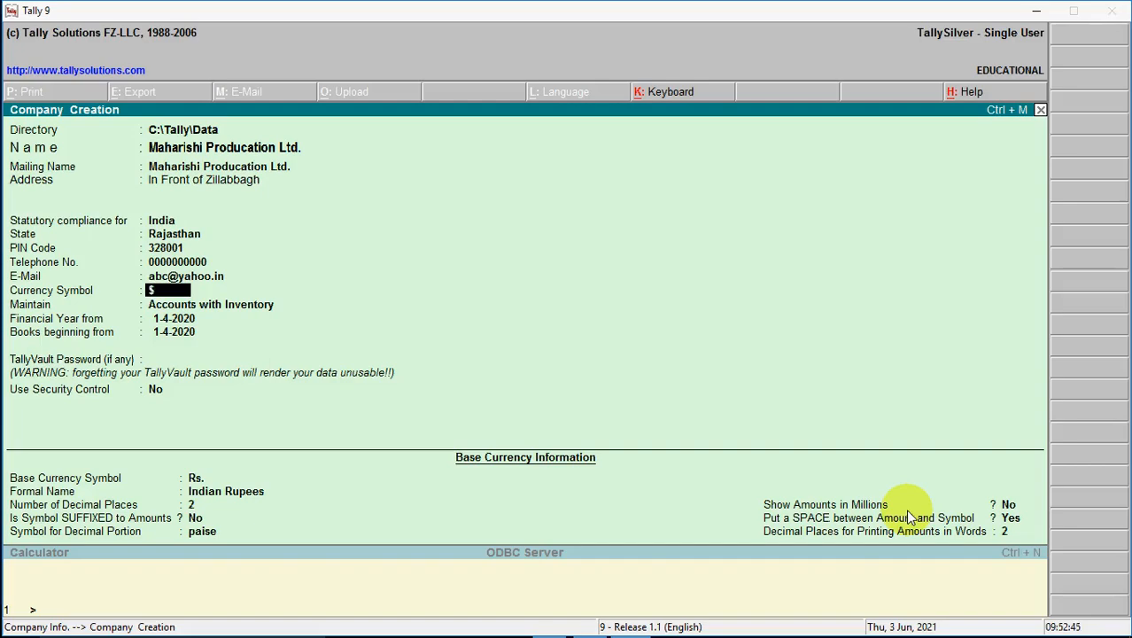
Restore Rs. as the currency symbol in place of $.
key(Return)
key(BackSpace)
key(Return)
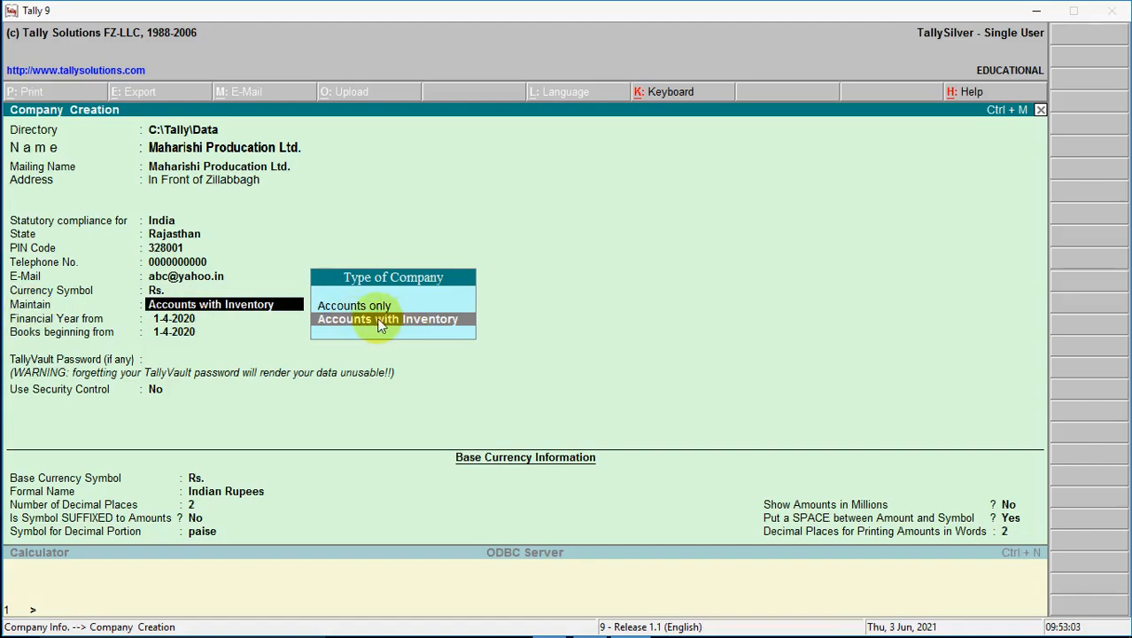
Keep Accounts with Inventory as the type of company maintained.
key(alt+Tab)
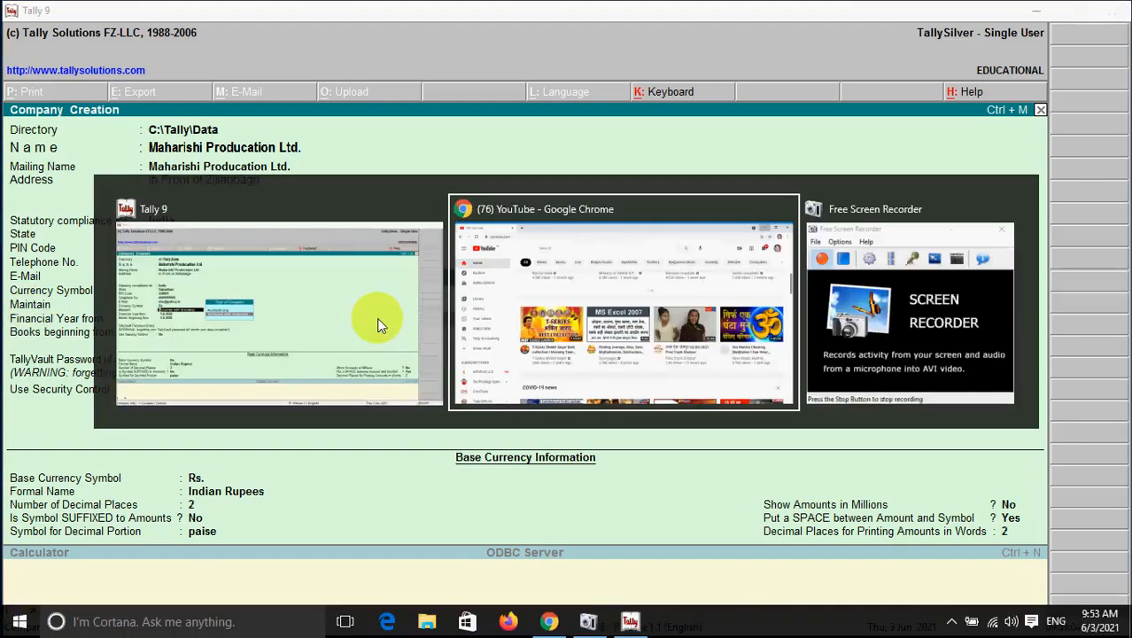
key(alt+Tab)
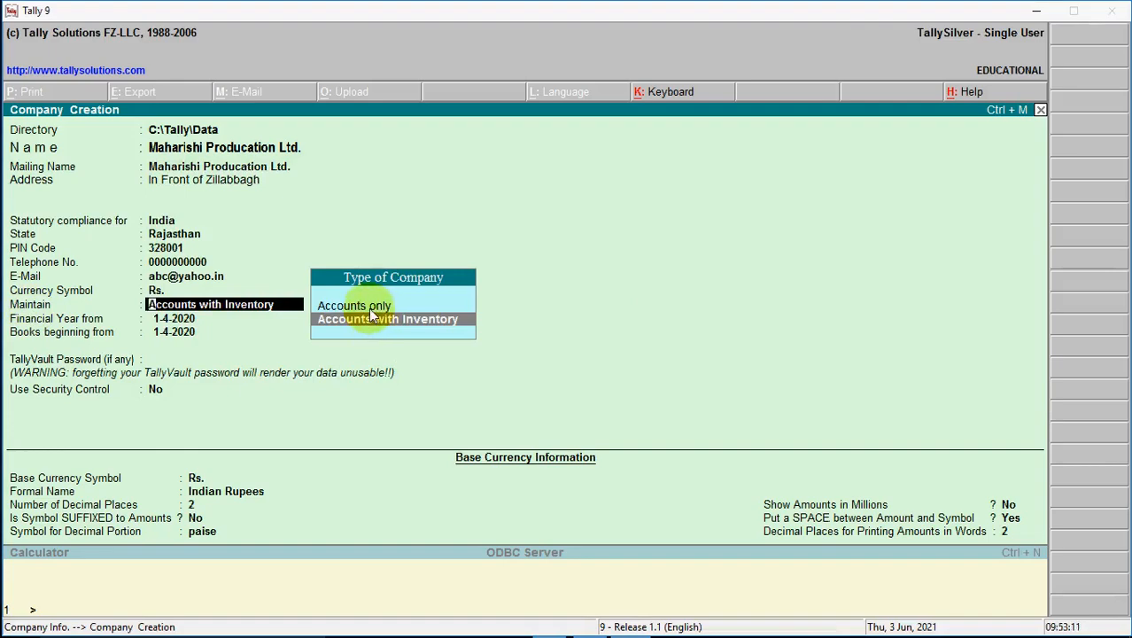
click(363, 307)
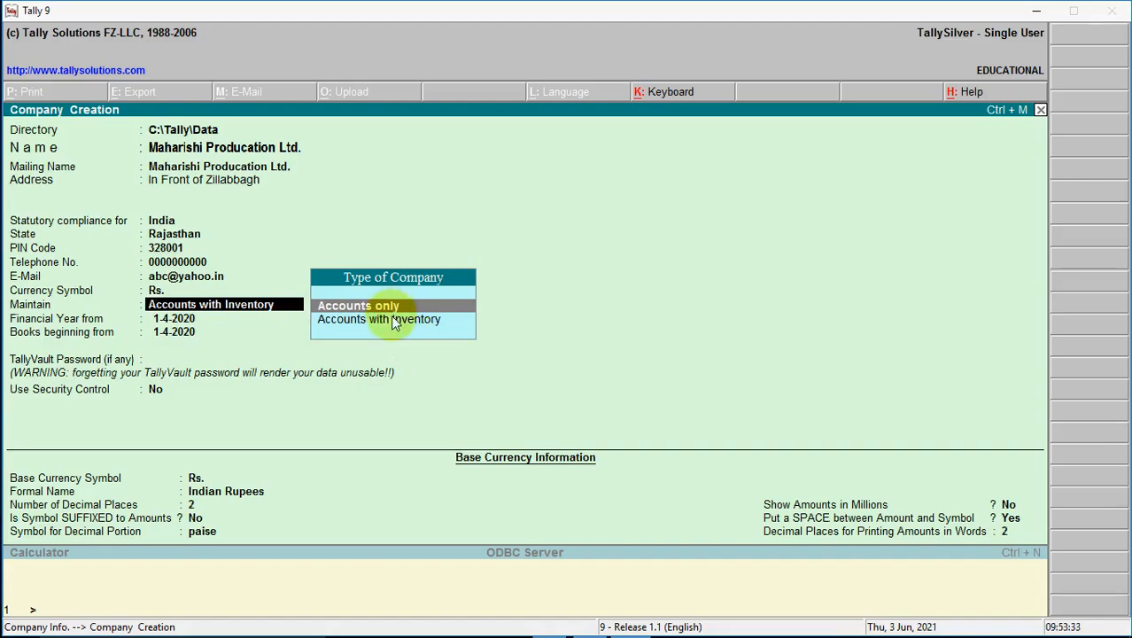
key(Down)
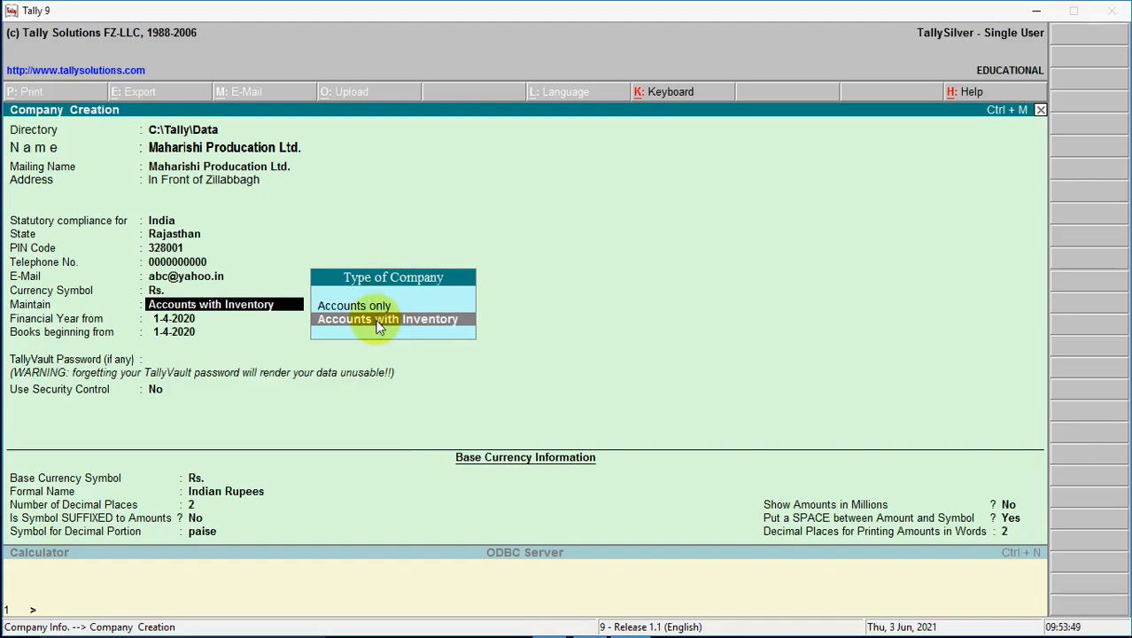
key(Return)
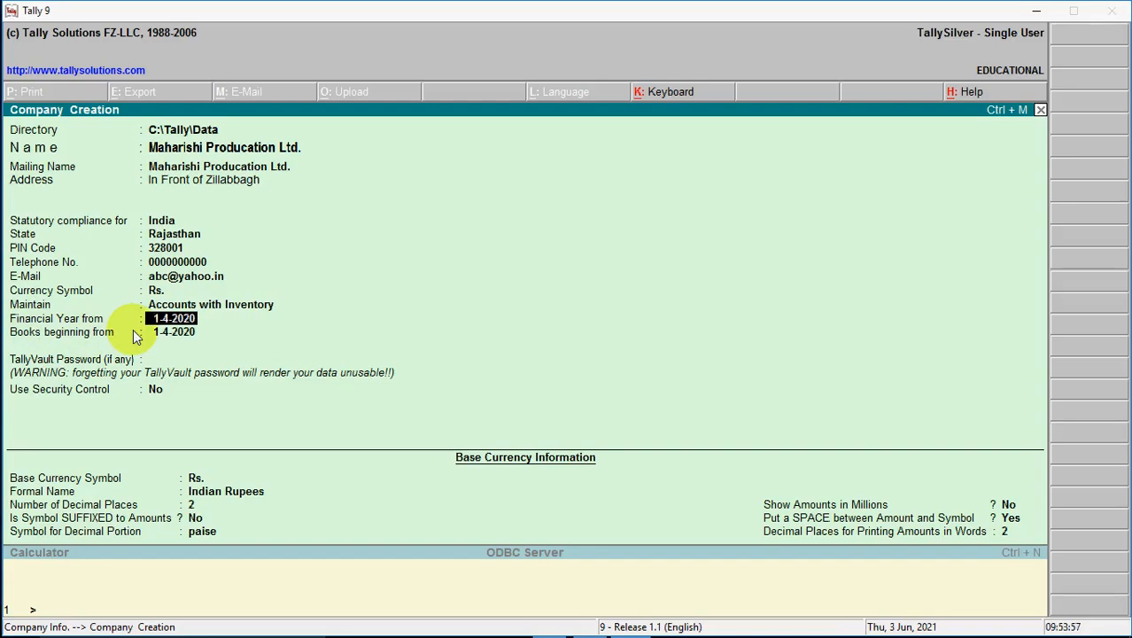
Enter 1-4-2021 as the financial year start and accept it as the books beginning date.
text(1-4-2021)
key(Return)
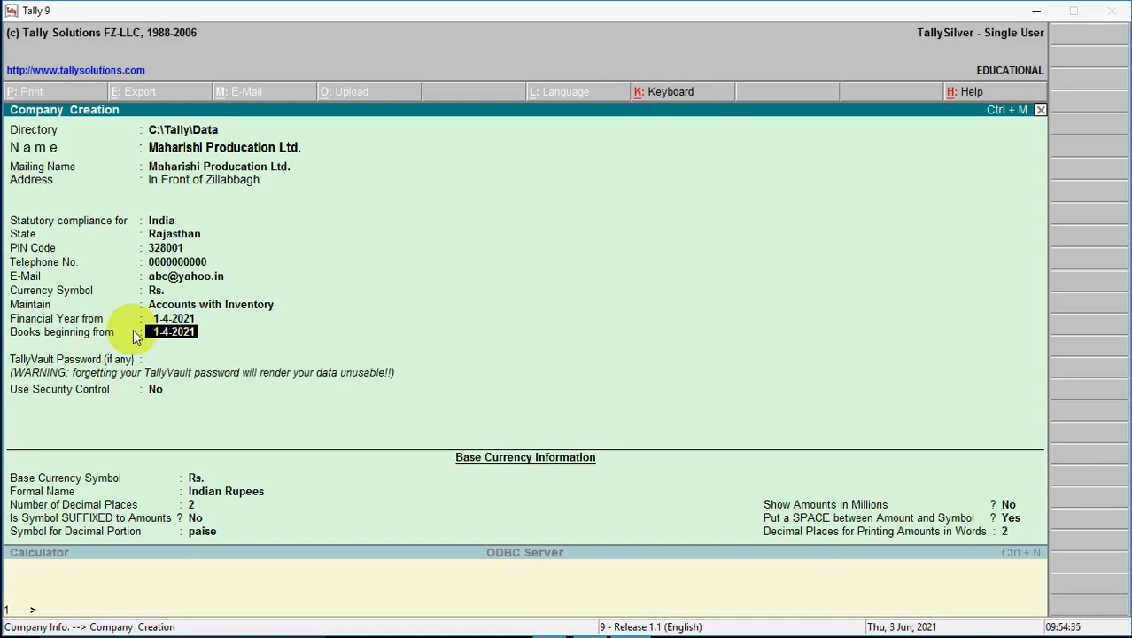
key(Return)
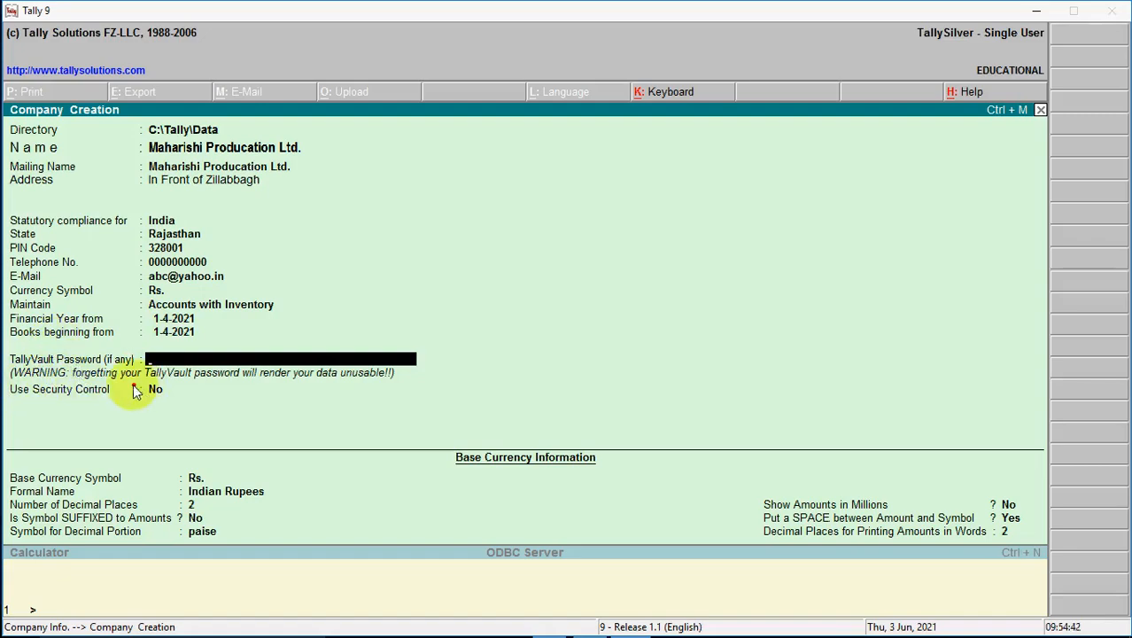
Enter and repeat the TallyVault password, then set Use Security Control to Yes.
mouse_move(4, 345)
mouse_down()
mouse_move(27, 379)
mouse_move(131, 381)
mouse_up()
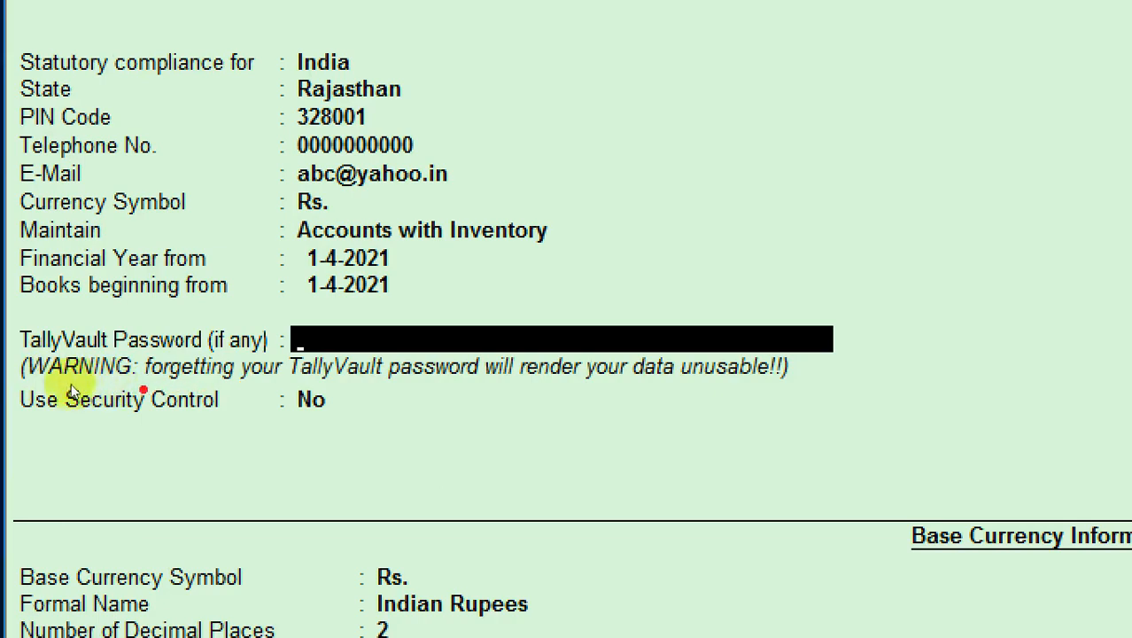
drag(70, 386, 274, 391)
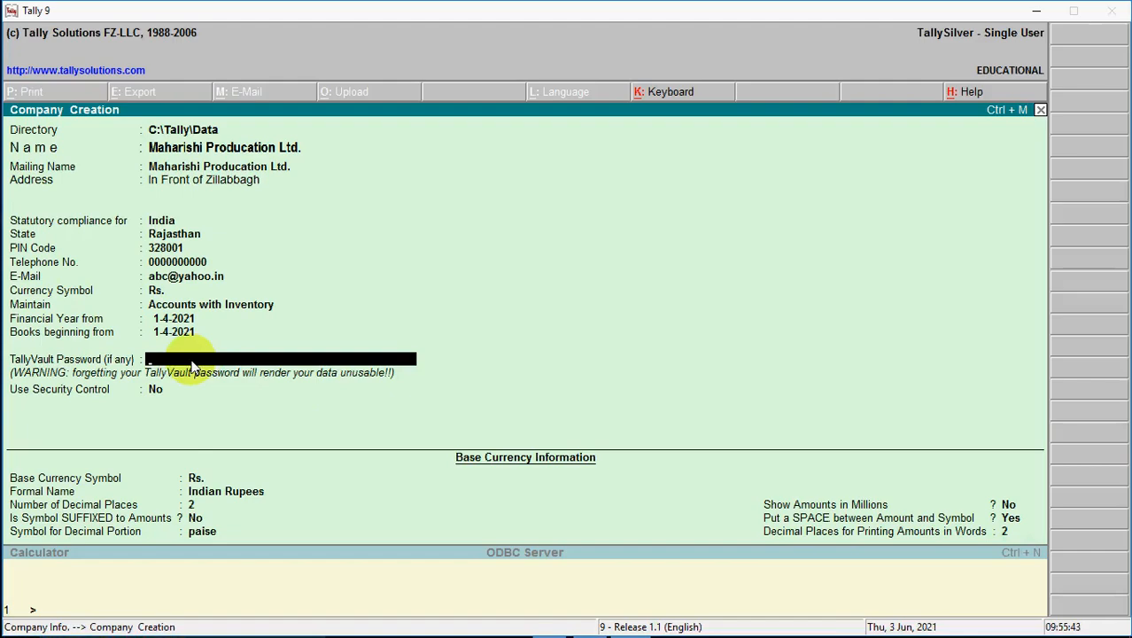
text(*)
key(Return)
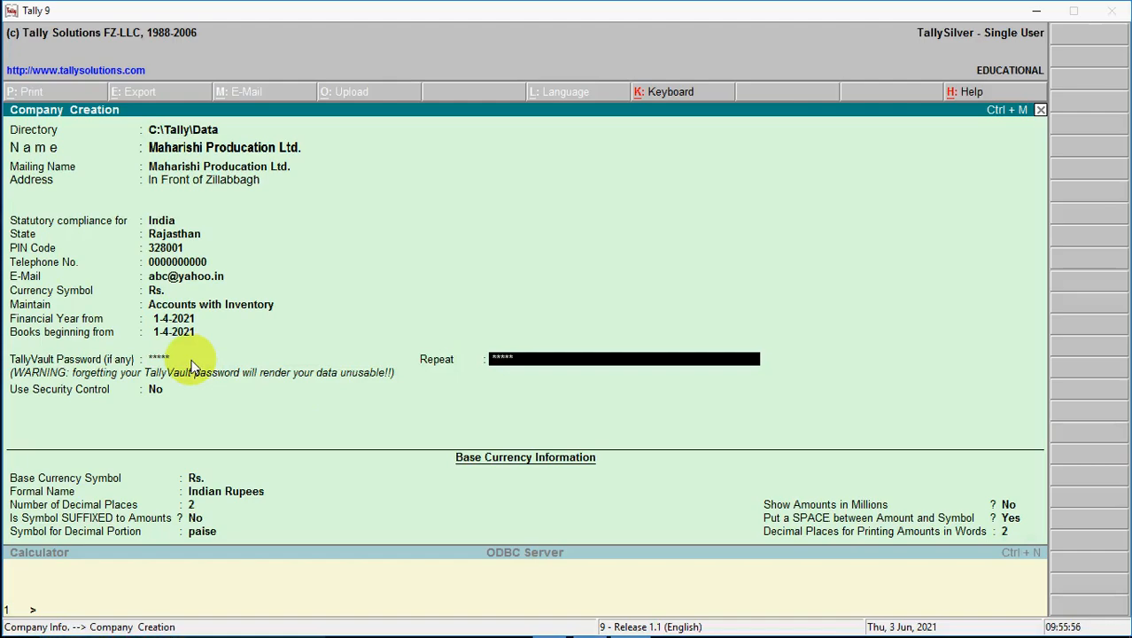
key(Return)
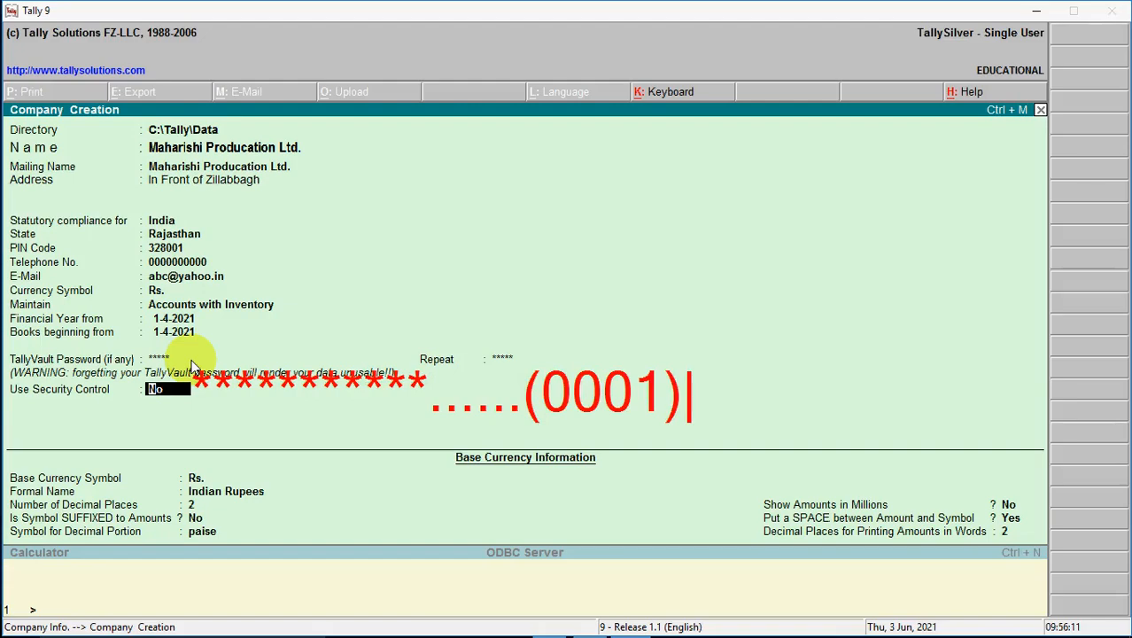
key(Escape)
key(Escape)
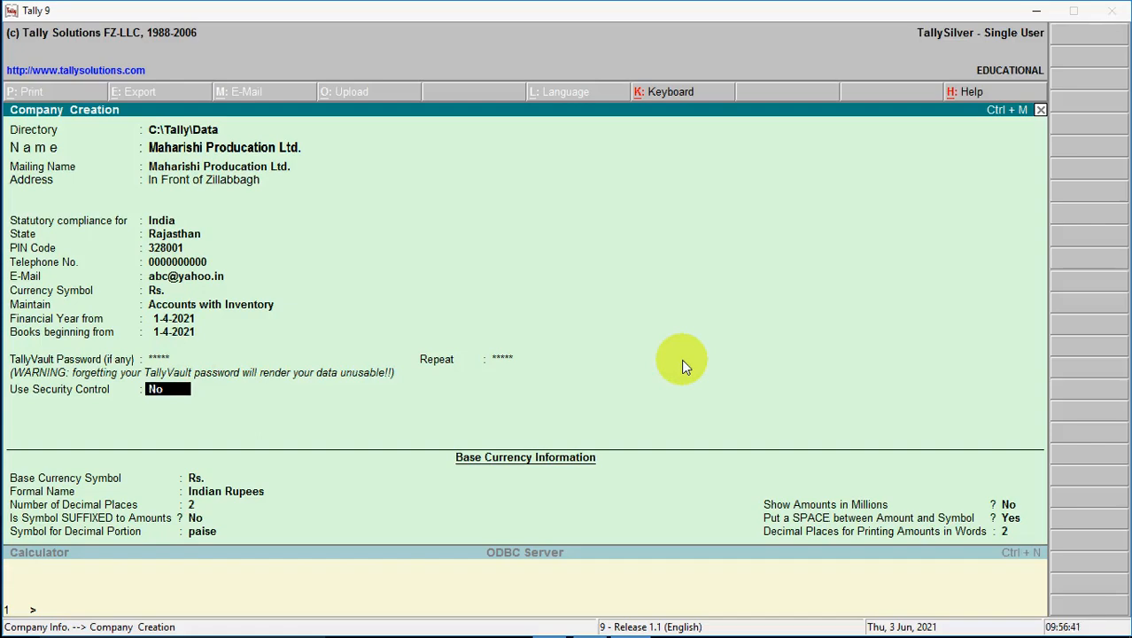
key(y)
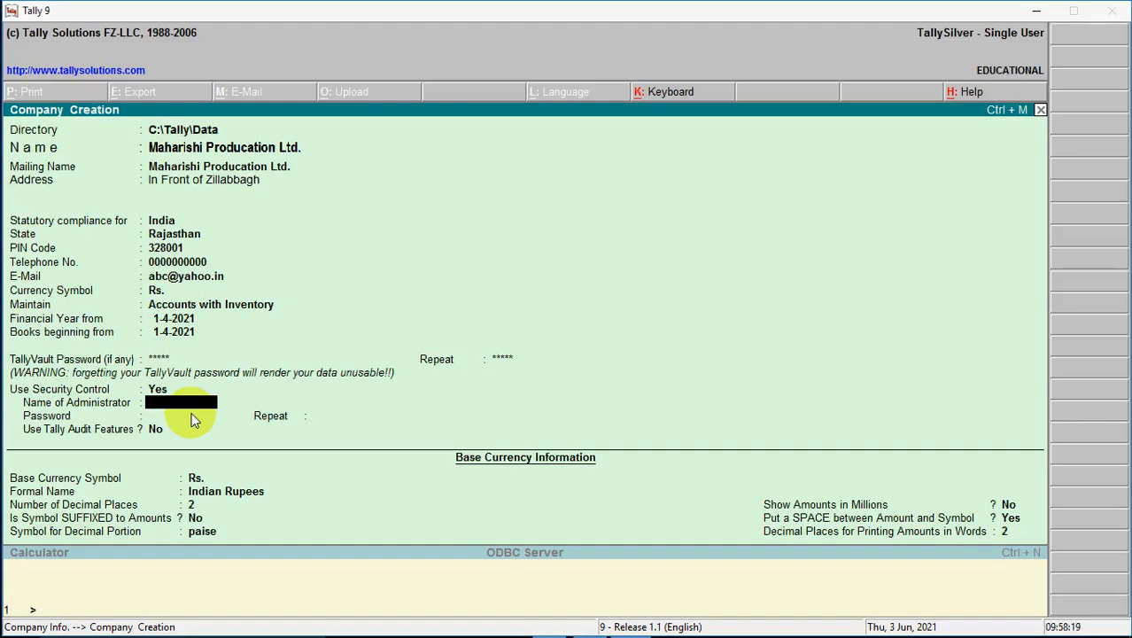
Set Use Security Control back to No, removing the administrator name and password fields.
key(BackSpace)
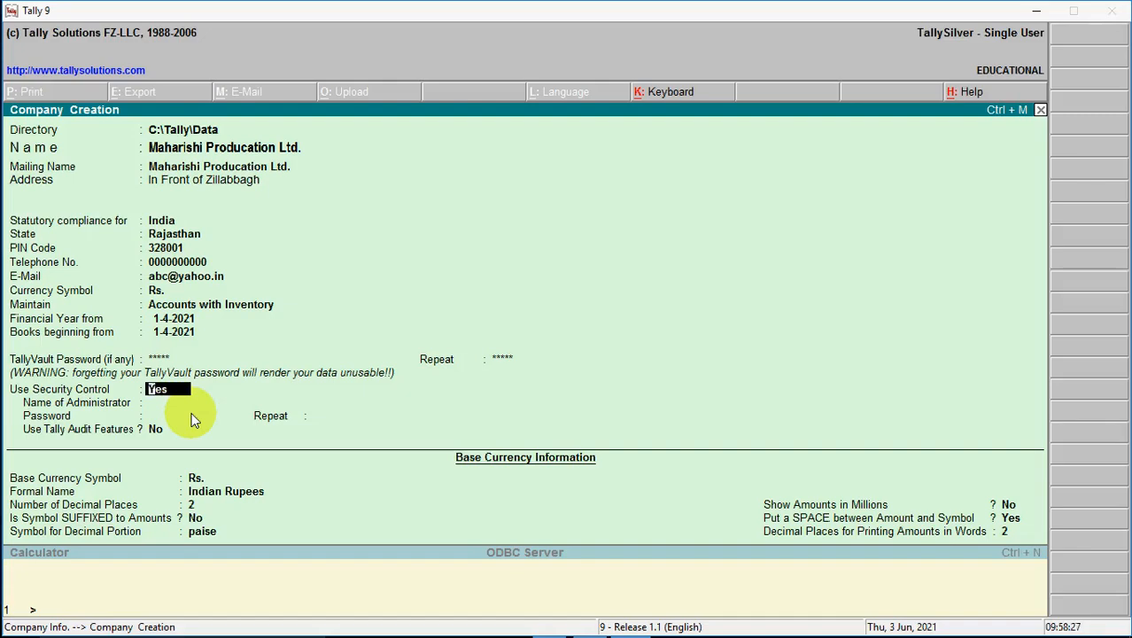
text(n)
key(Return)
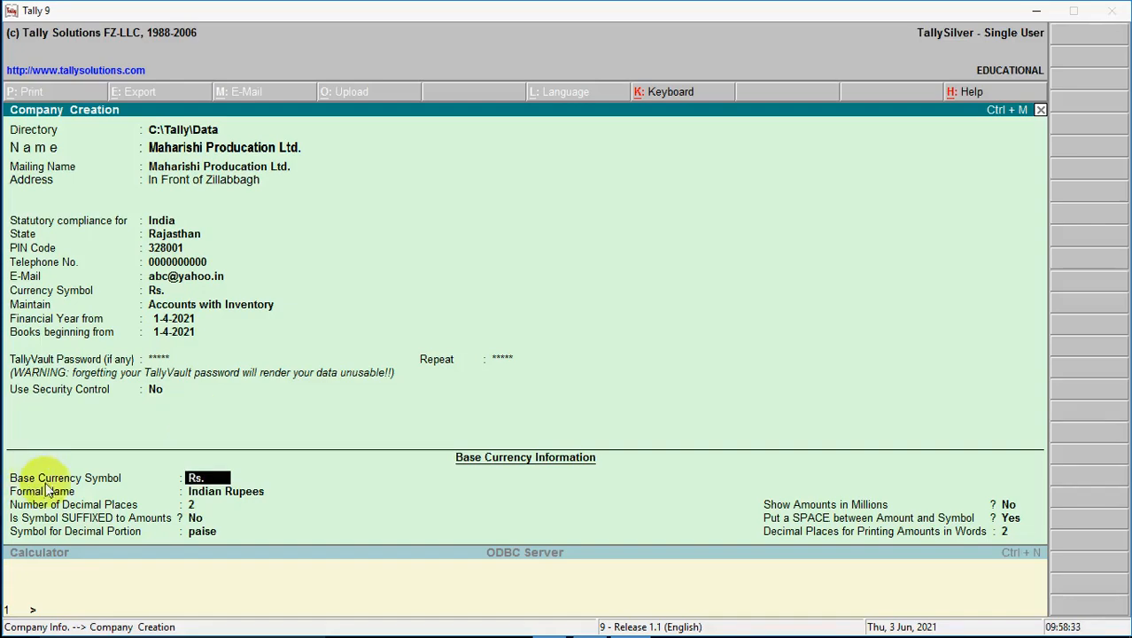
Keep Rs. as the base currency symbol, with Indian Rupees as the formal name.
key(Return)
key(Return)
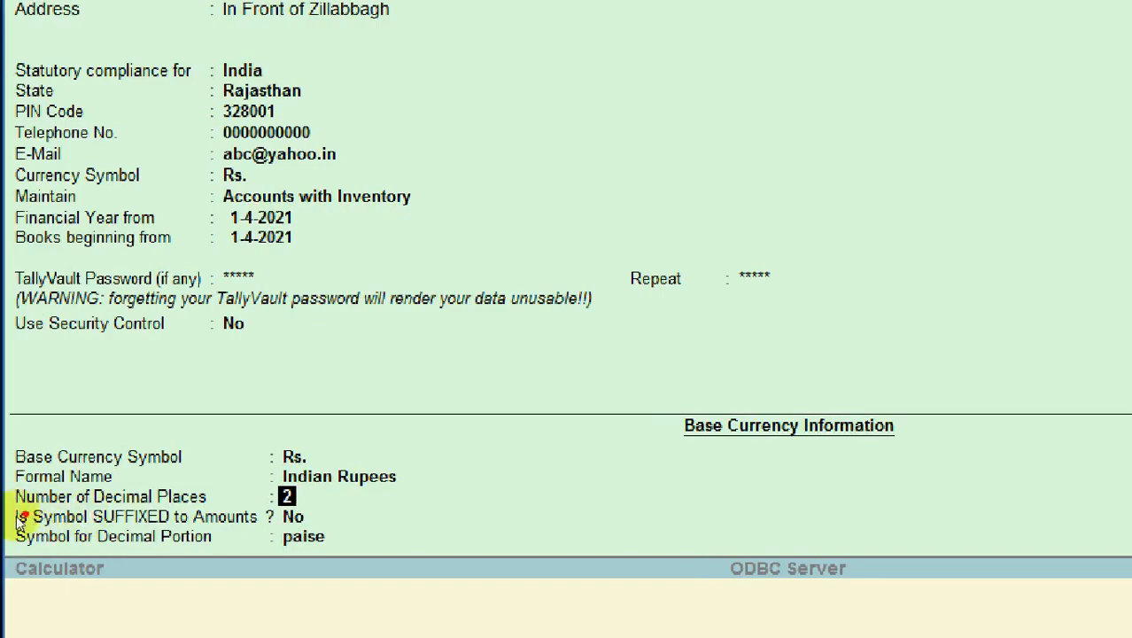
drag(18, 518, 208, 523)
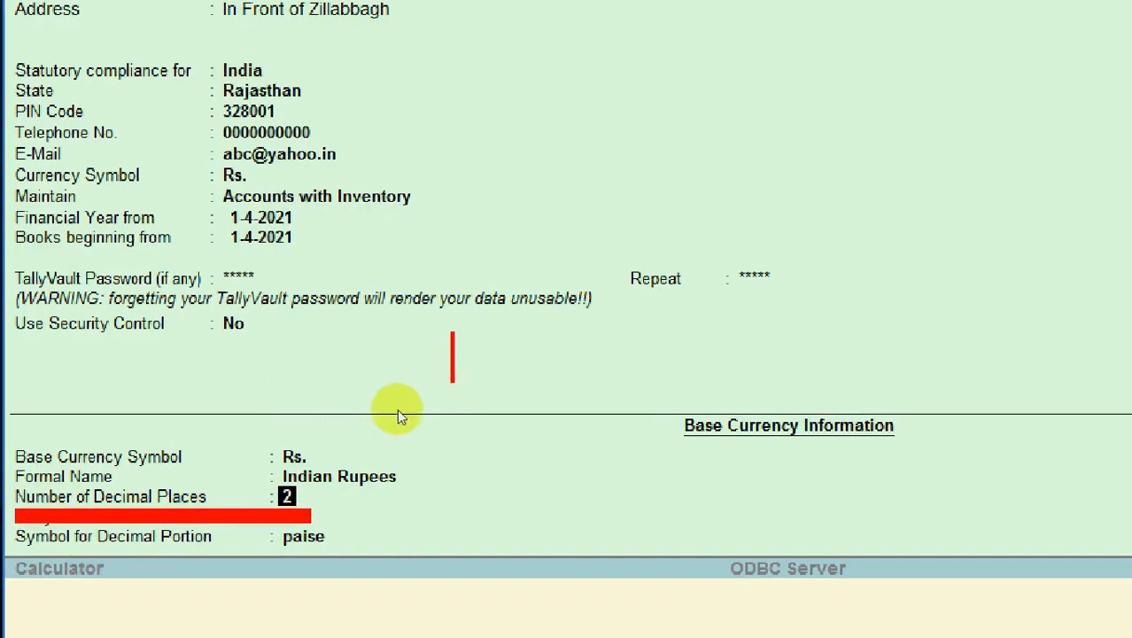
text(1)
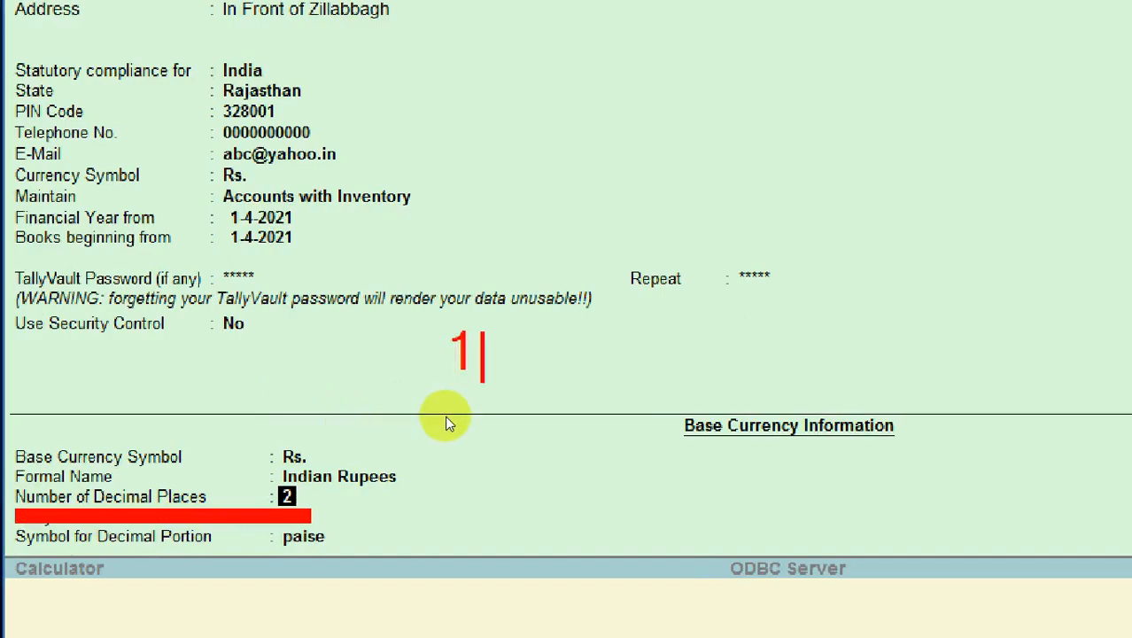
text(00)
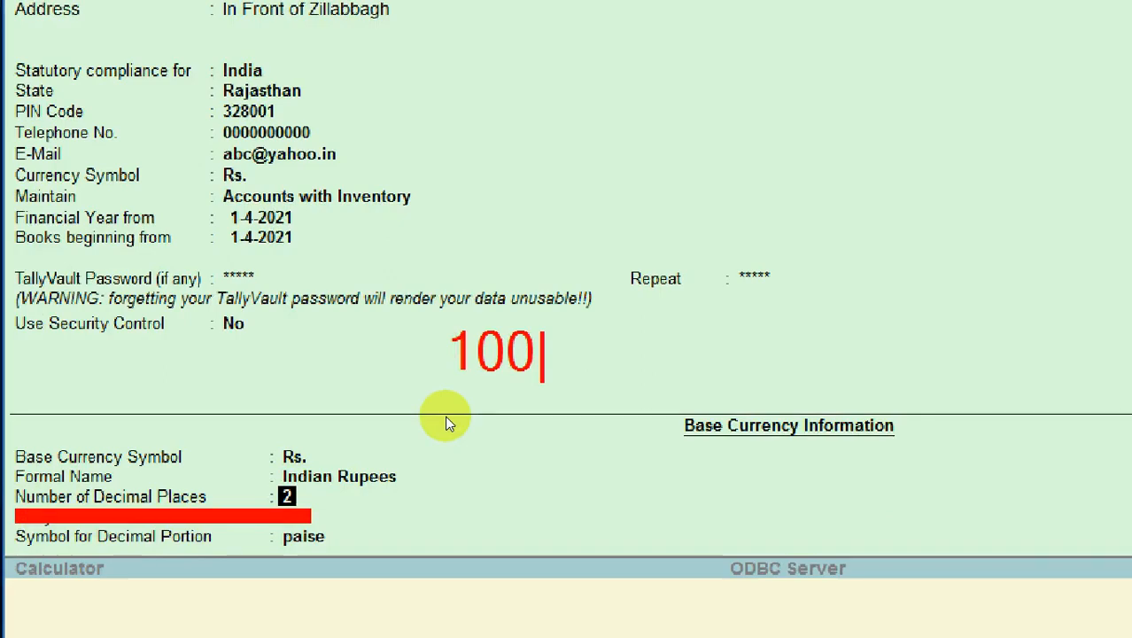
text(.00)
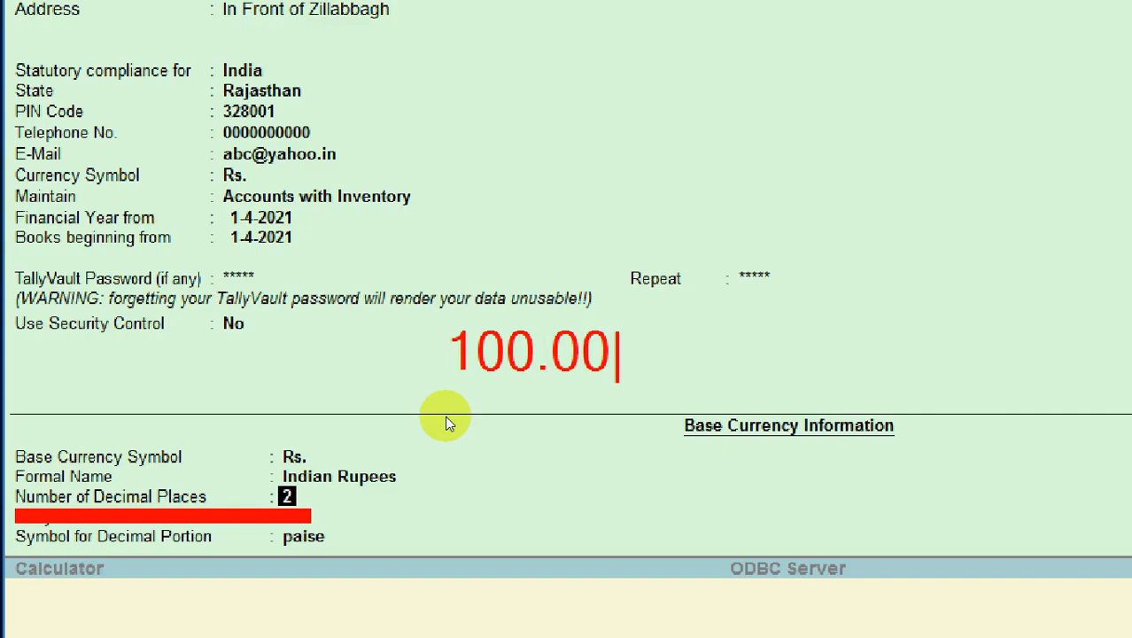
text(0)
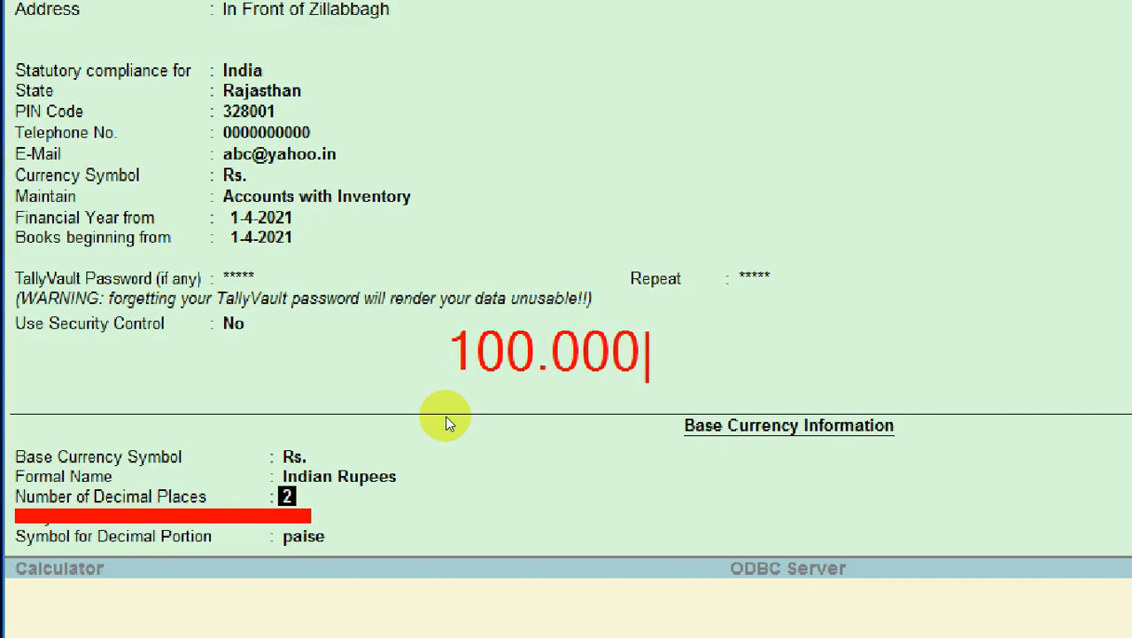
text(0)
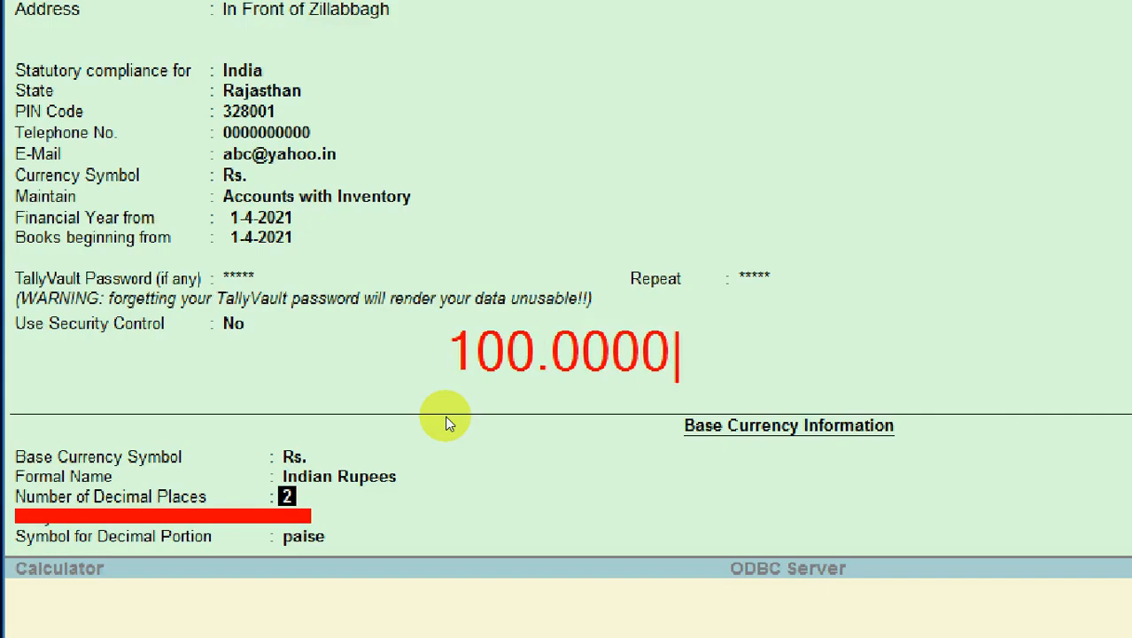
key(Escape)
key(Escape)
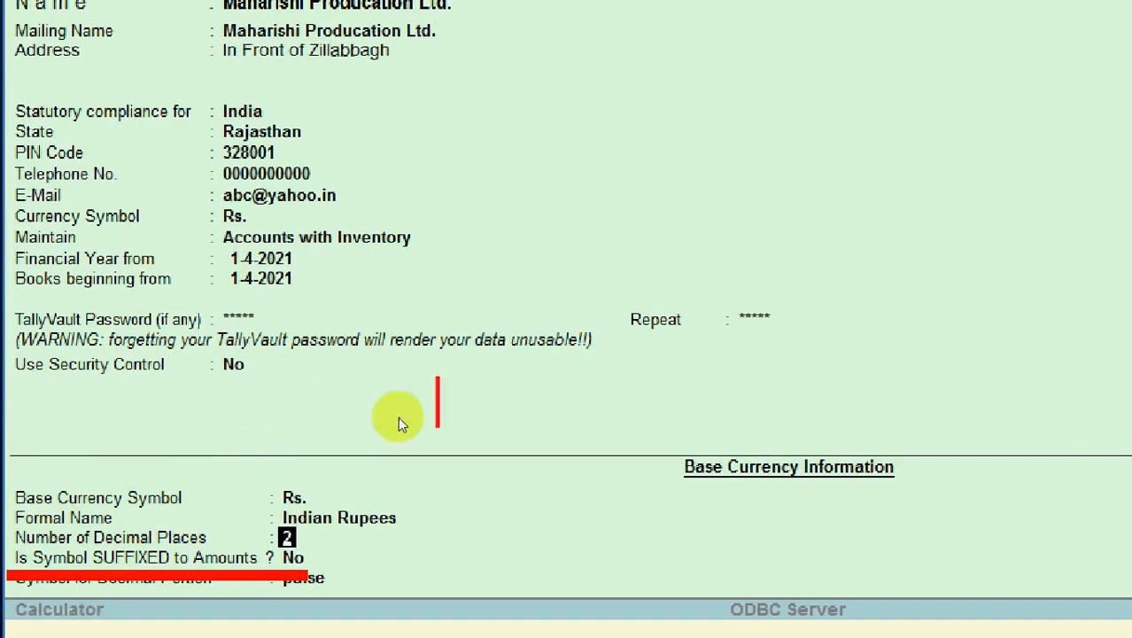
text(10000)
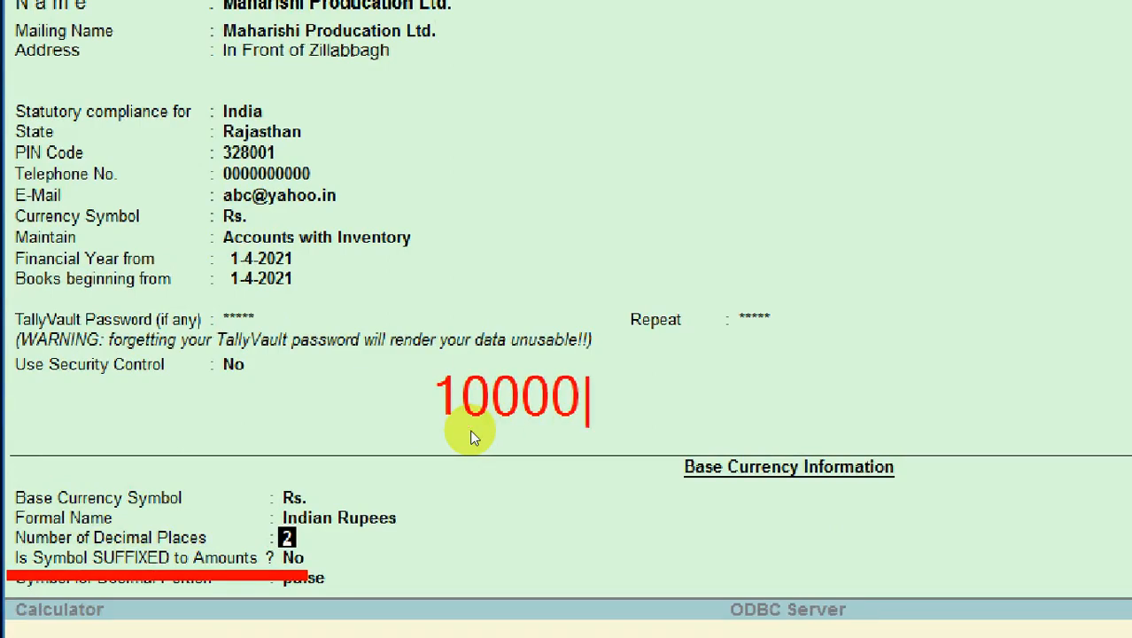
key(BackSpace)
key(BackSpace)
key(BackSpace)
key(BackSpace)
key(BackSpace)
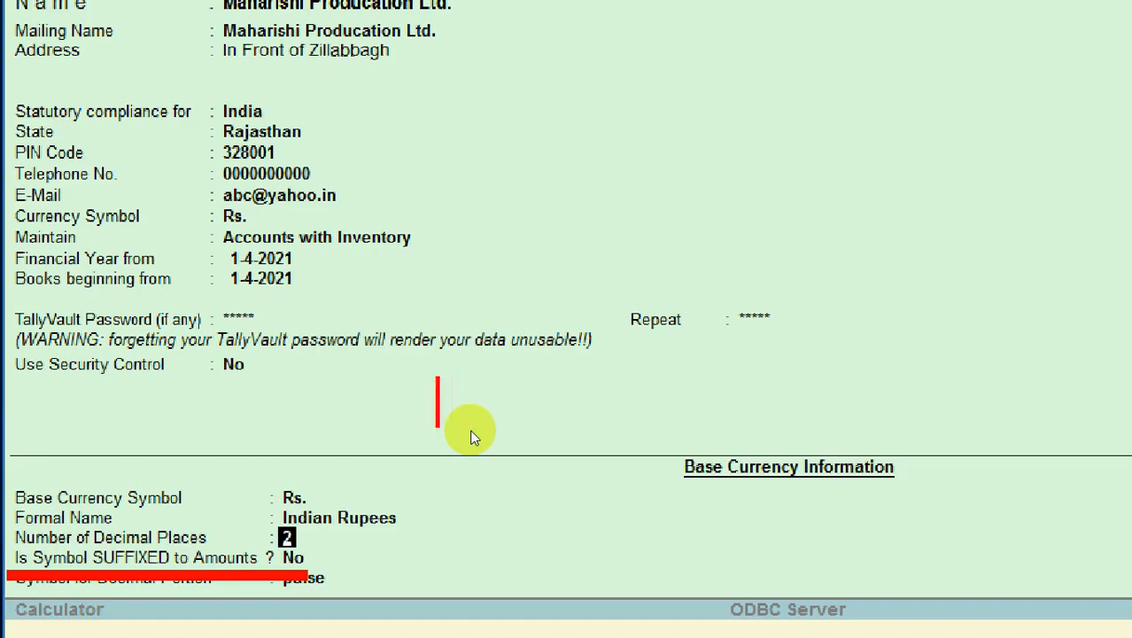
text(Rs)
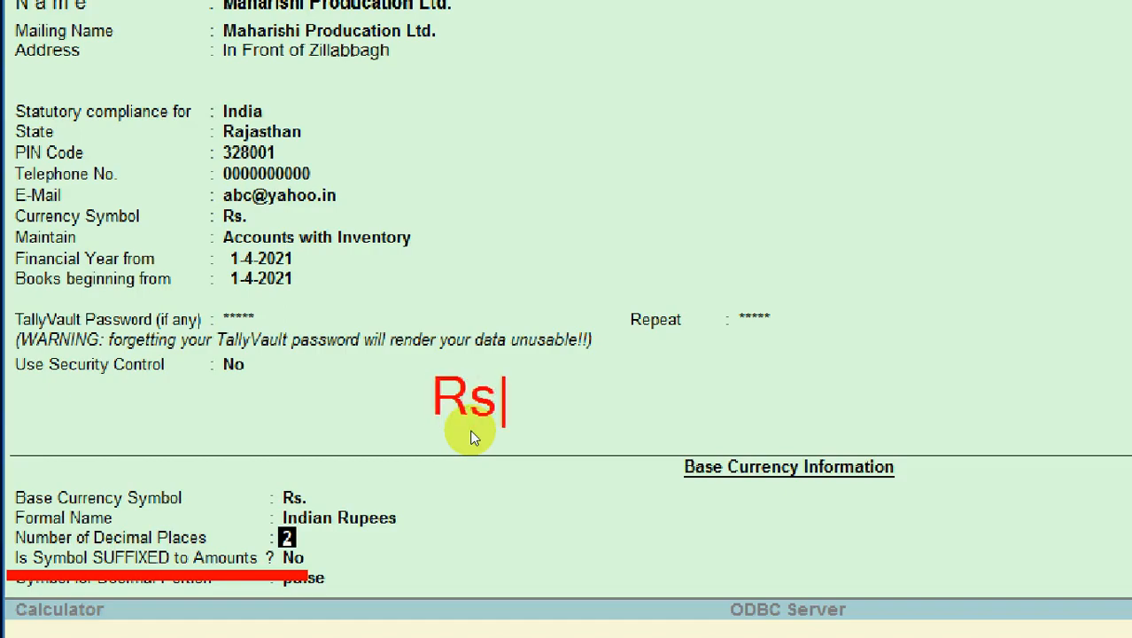
text(. 0)
key(BackSpace)
text(100000)
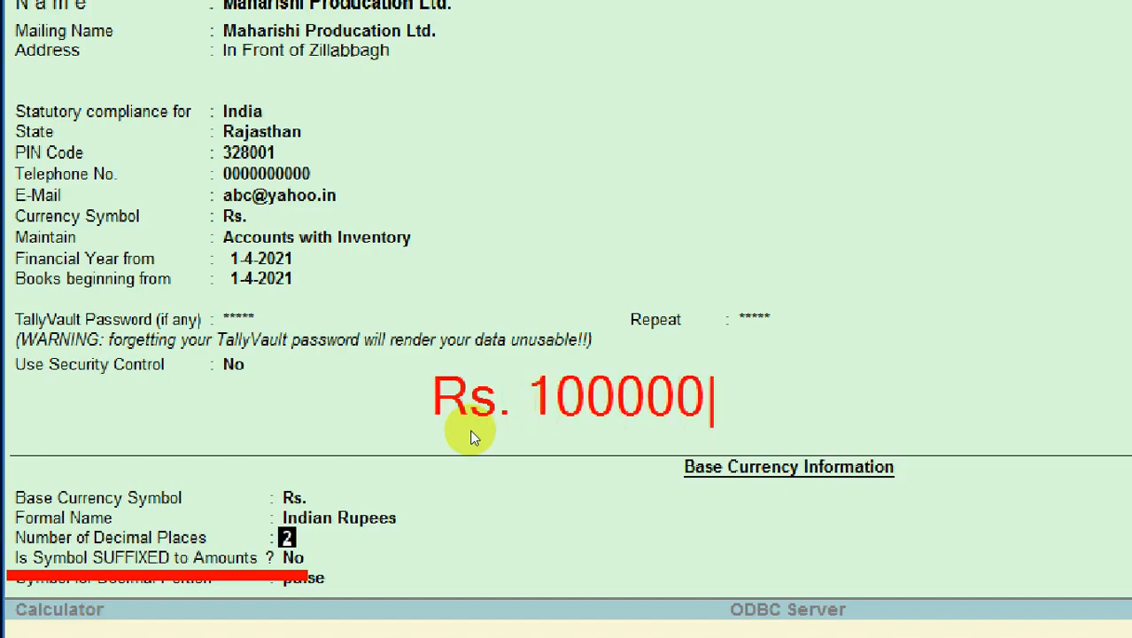
key(BackSpace)
key(BackSpace)
text(0)
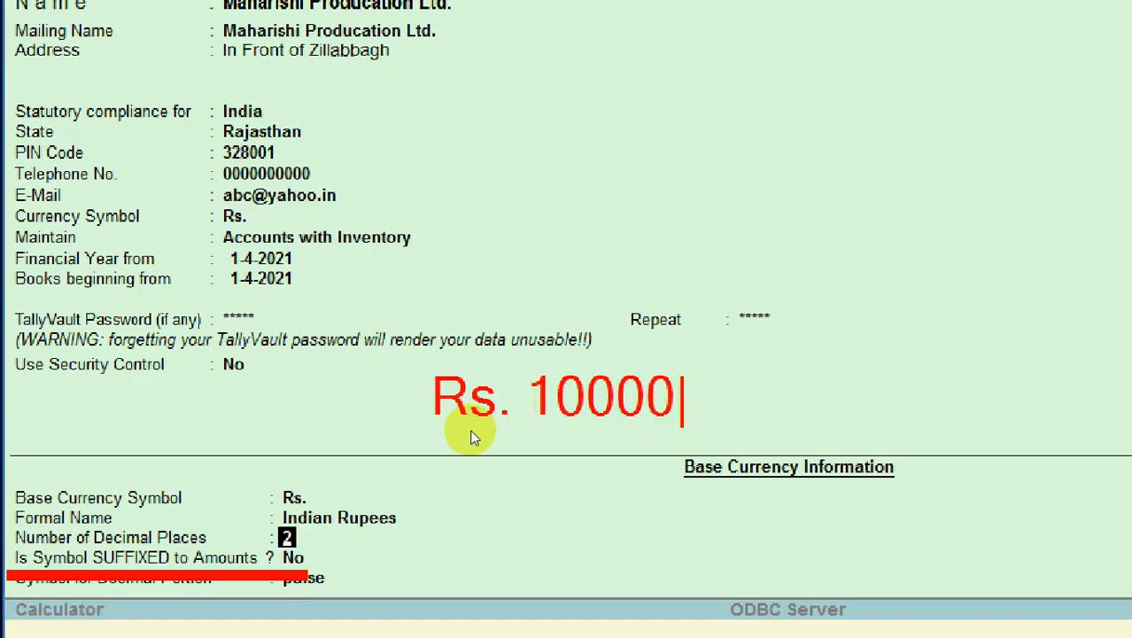
key(BackSpace)
text(.00)
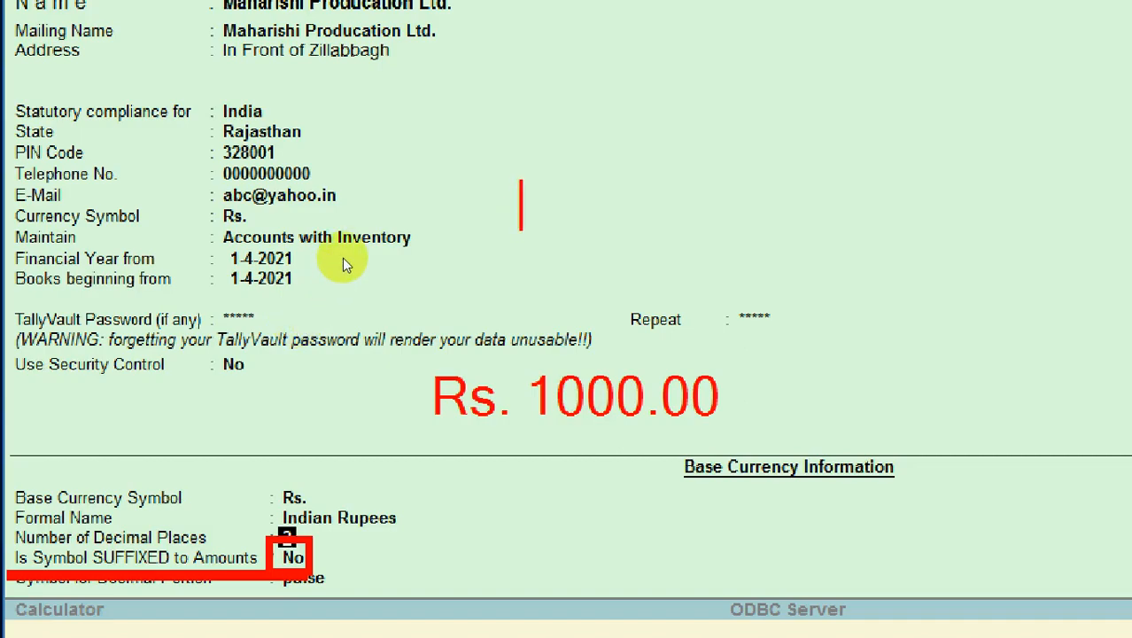
text(100)
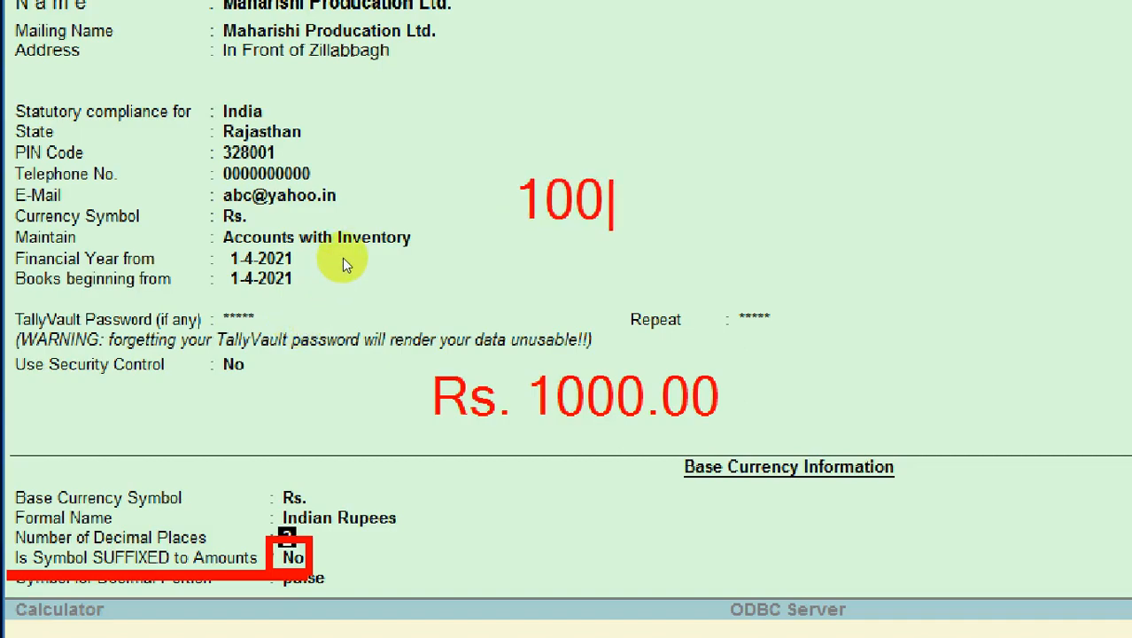
text(.00)
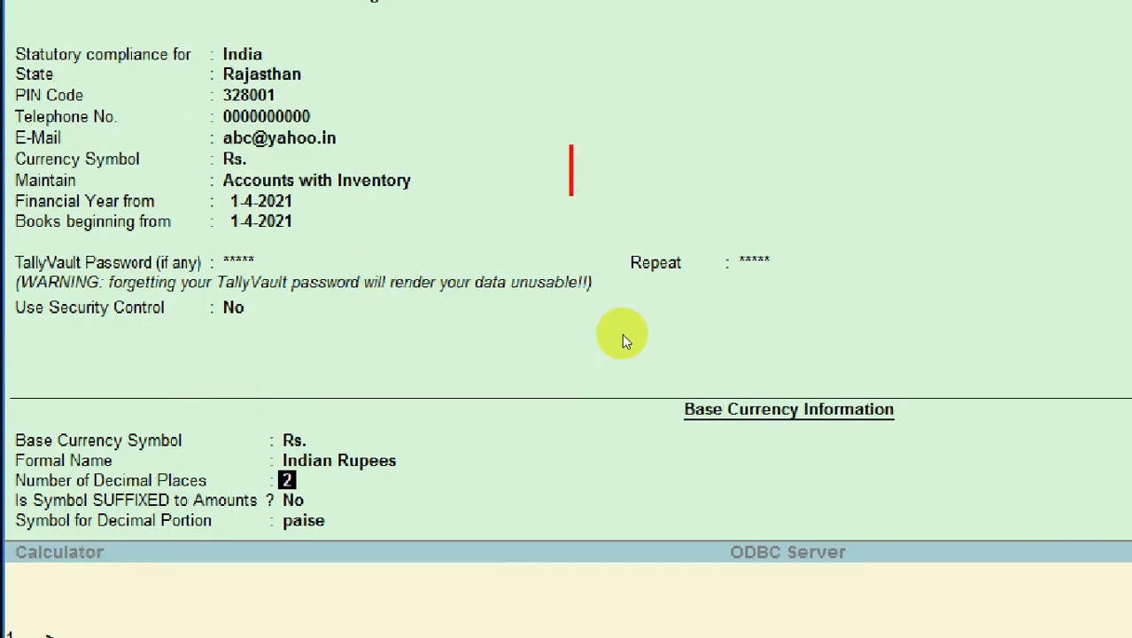
text(100)
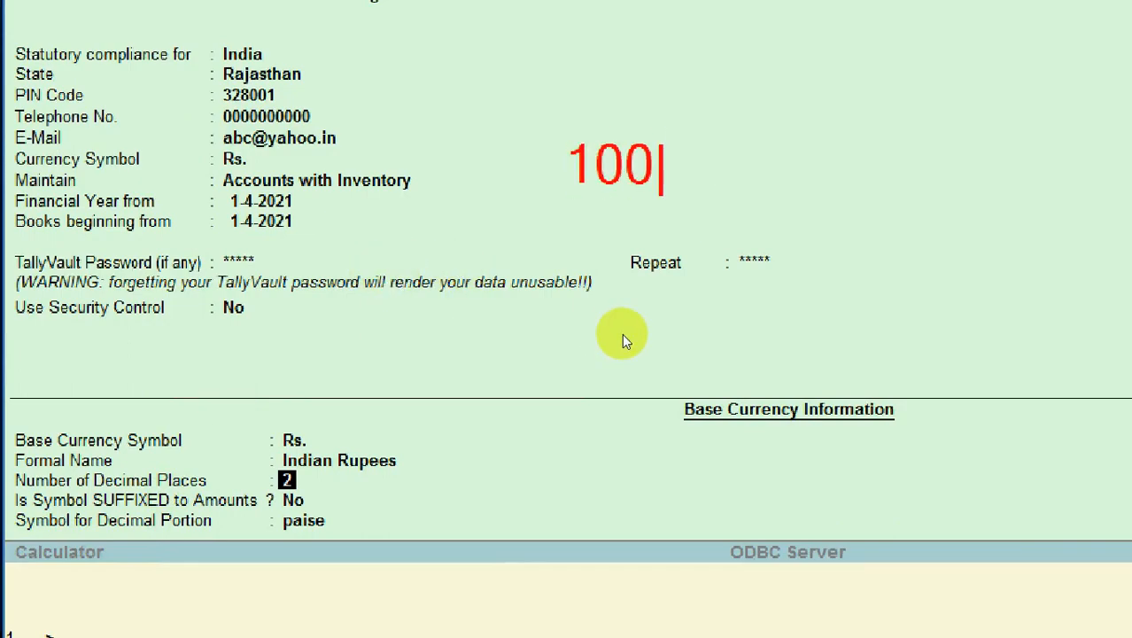
text(0)
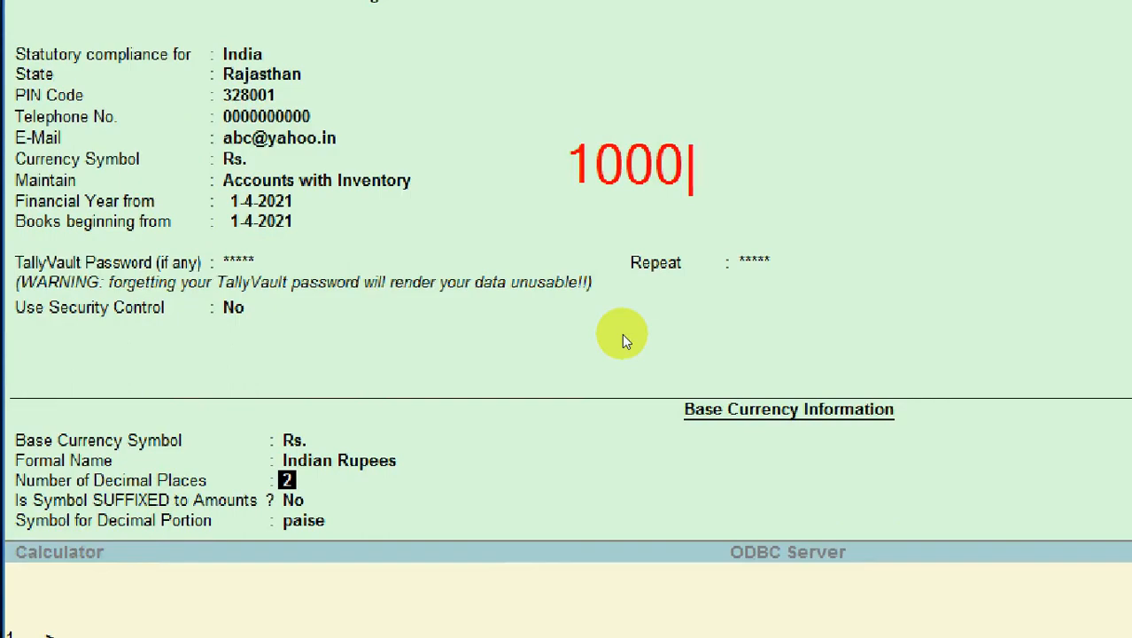
text(.50)
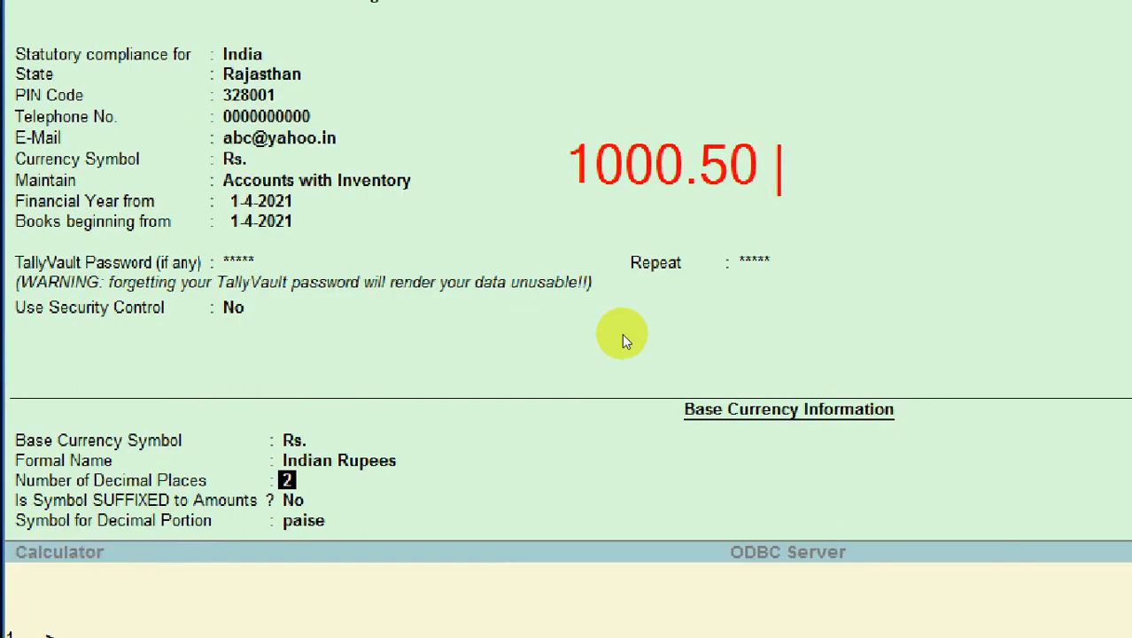
text( pa)
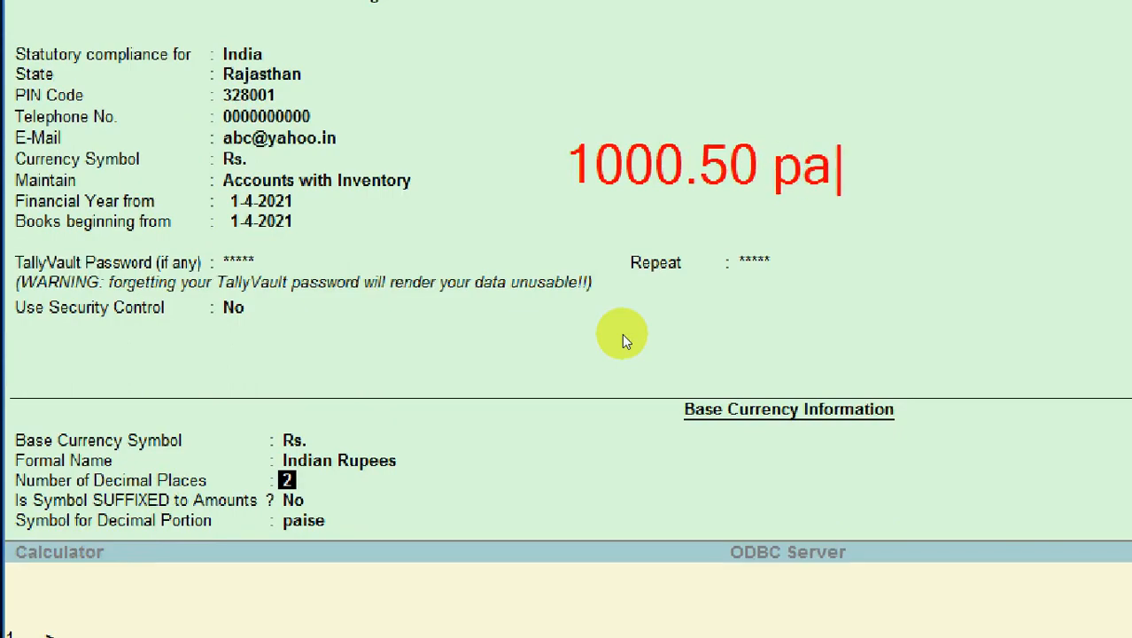
text(ise)
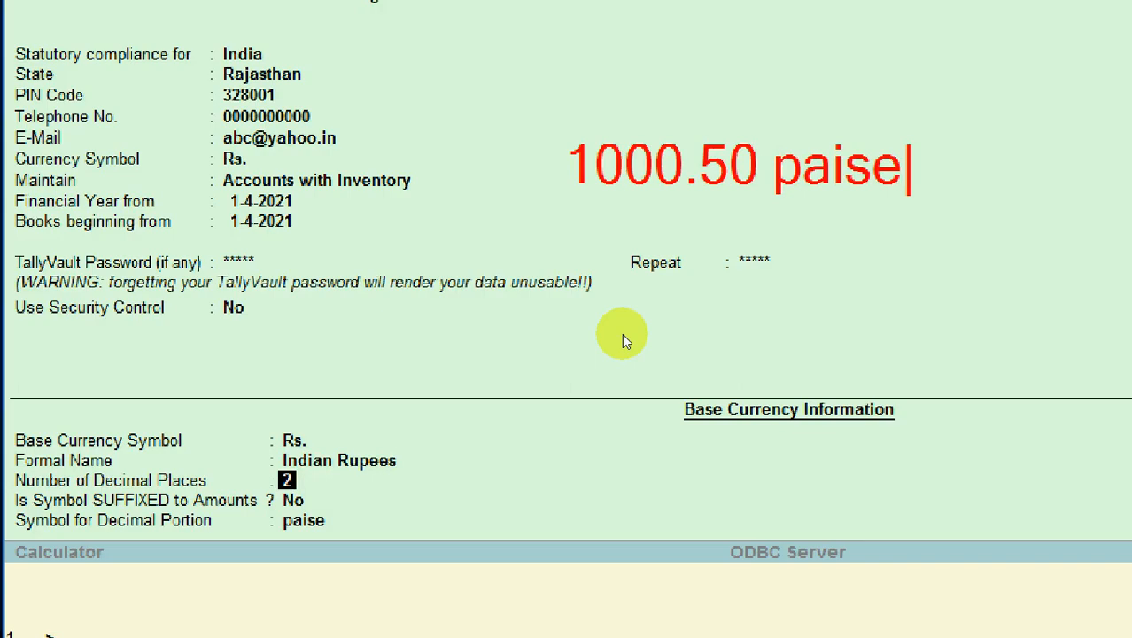
key(BackSpace)
key(BackSpace)
key(BackSpace)
key(BackSpace)
key(BackSpace)
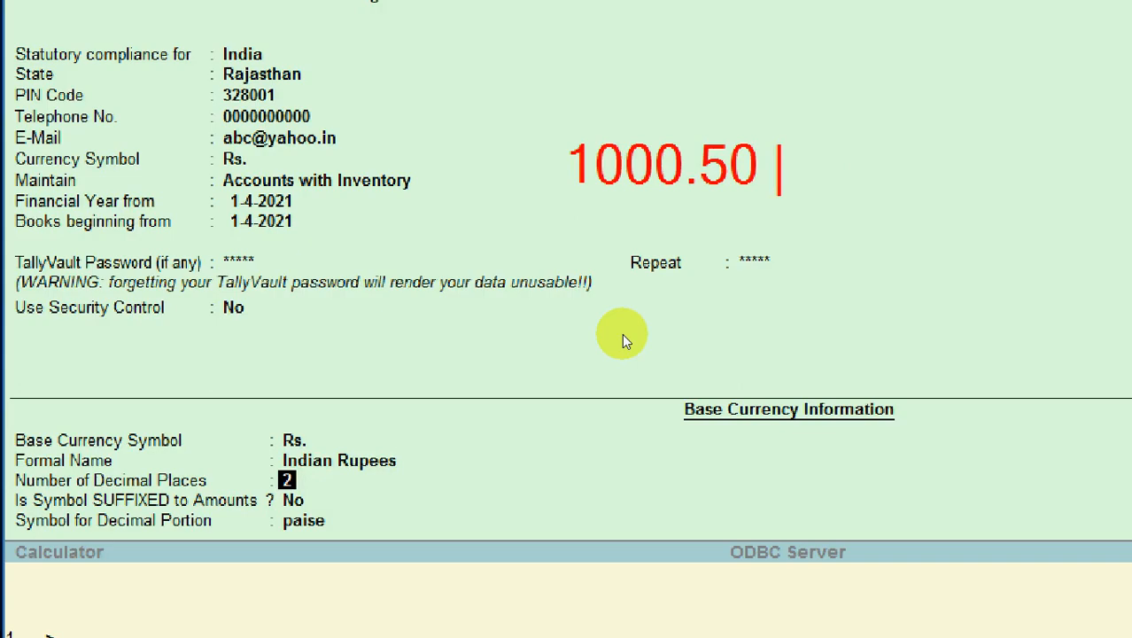
text(1000)
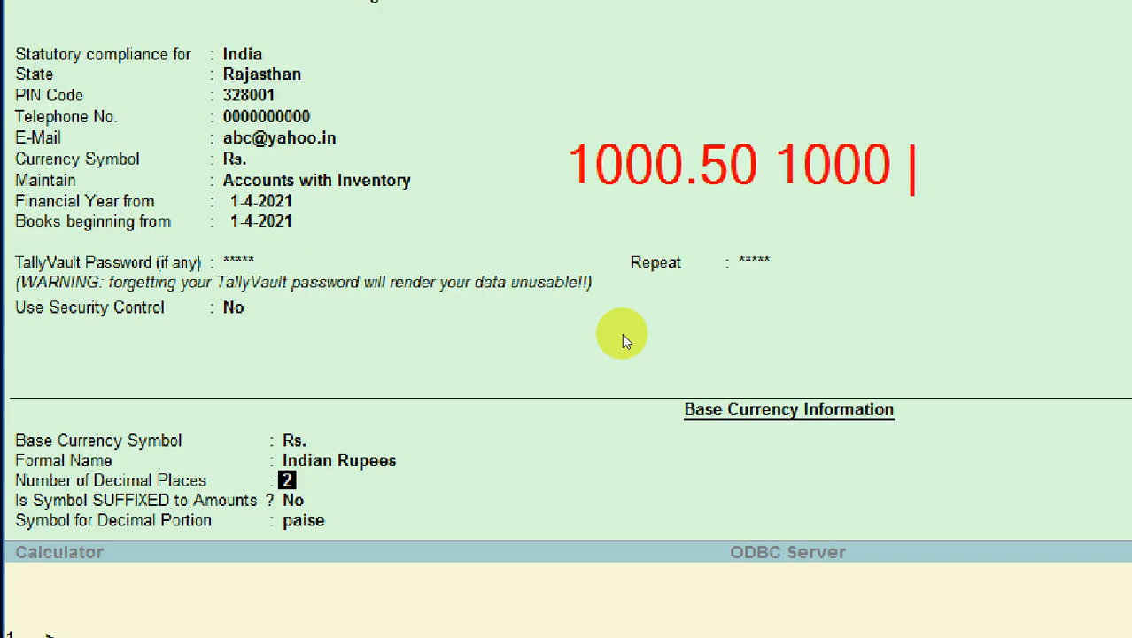
text( Rs. )
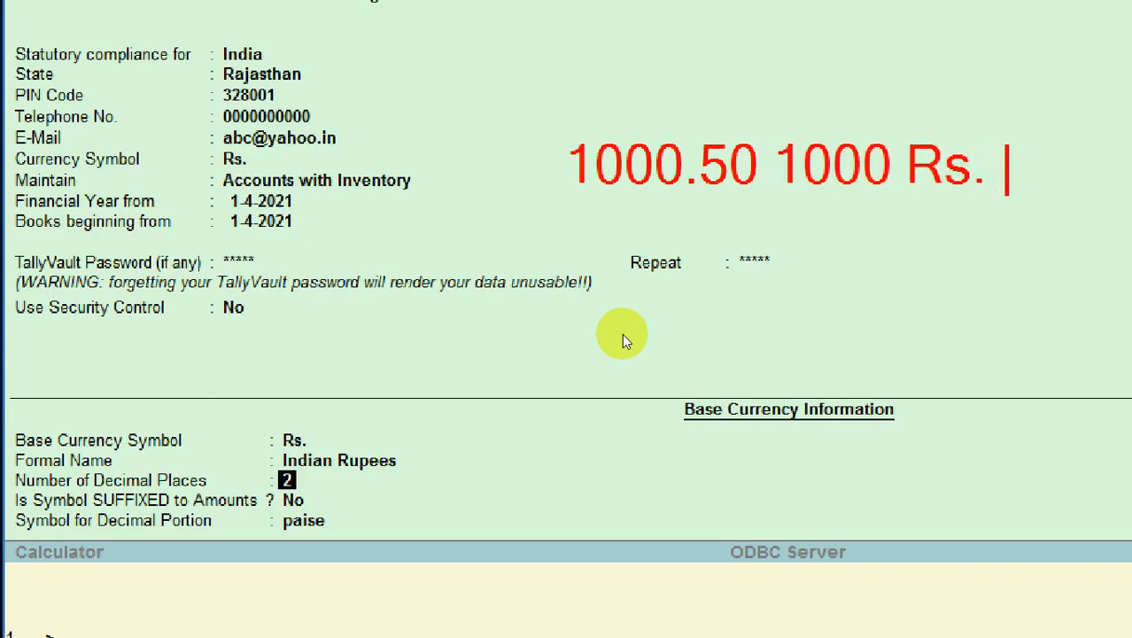
text(50 Pa)
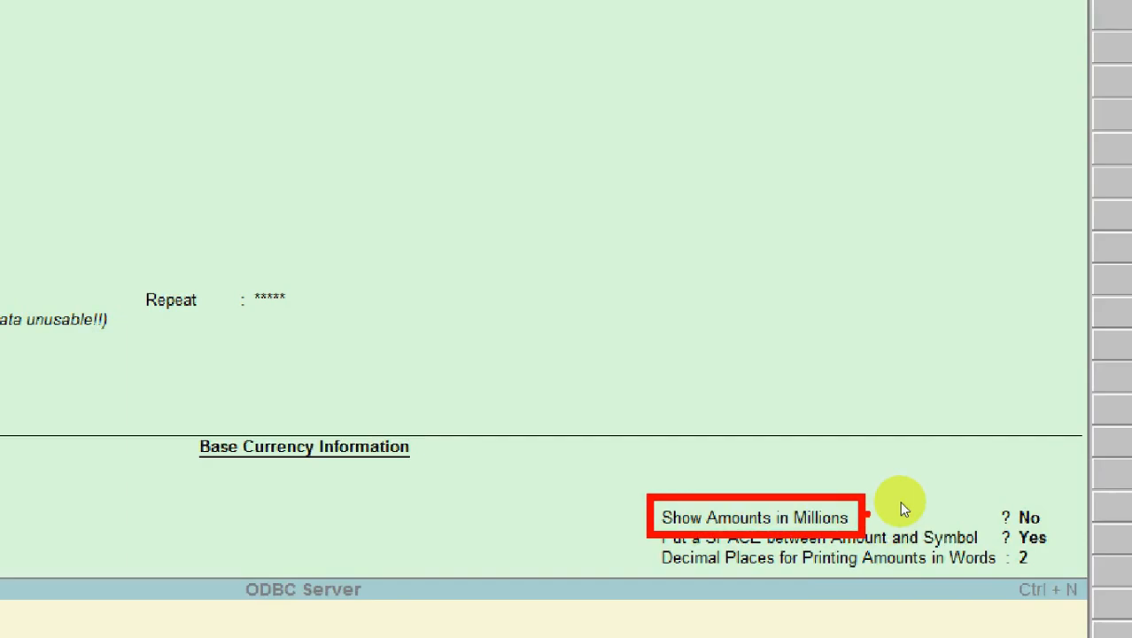
drag(901, 502, 962, 503)
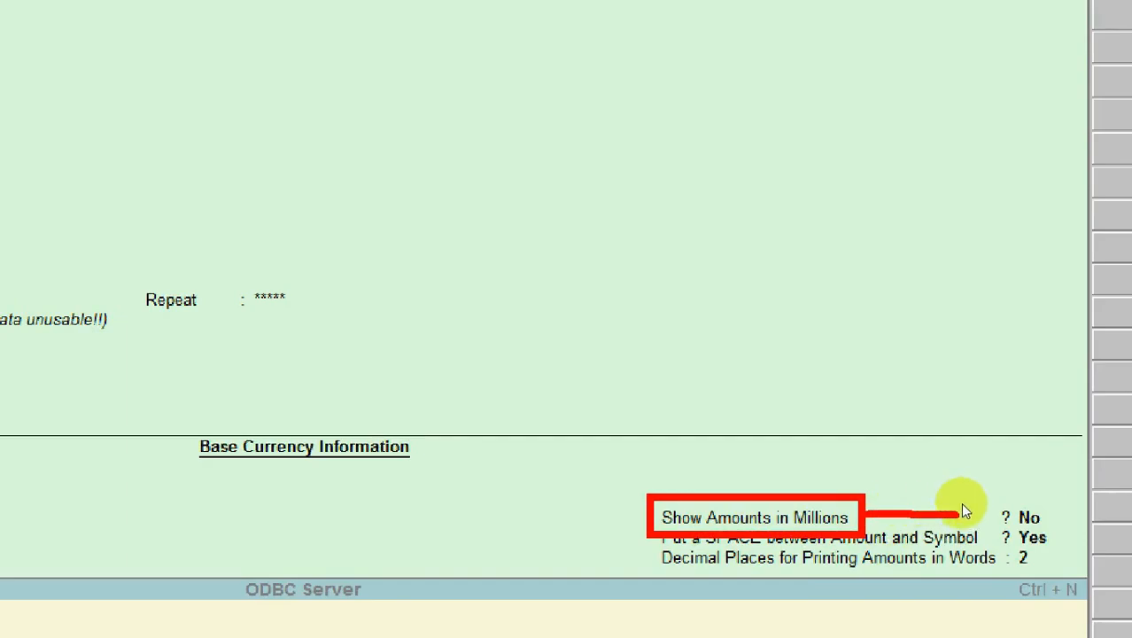
key(ctrl+z)
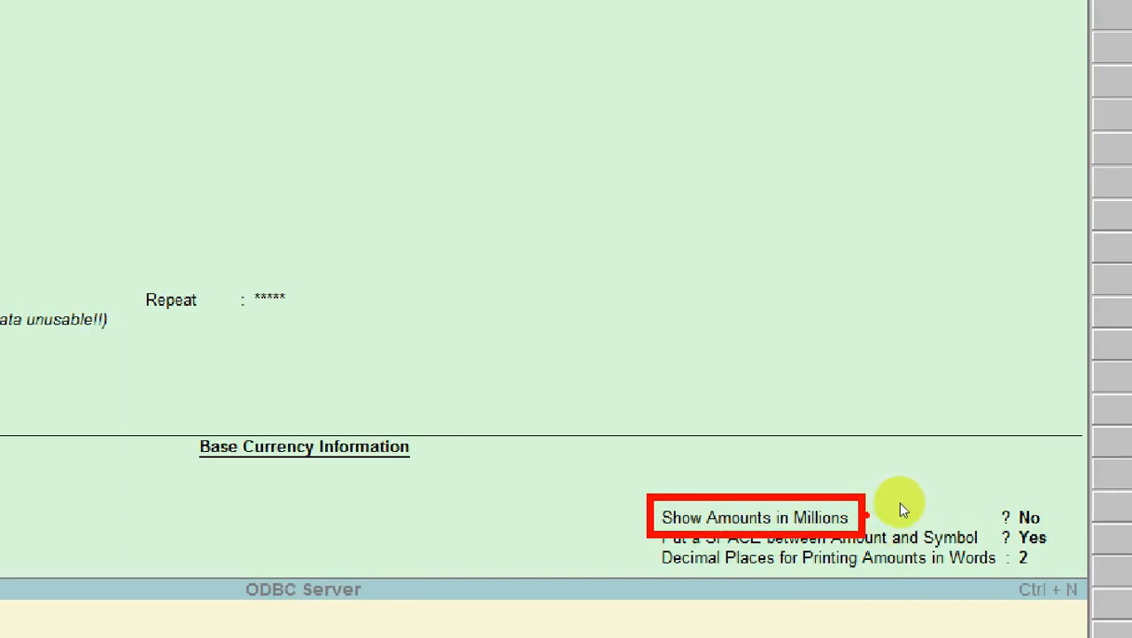
mouse_move(903, 510)
mouse_down()
mouse_move(997, 512)
mouse_move(985, 500)
mouse_up()
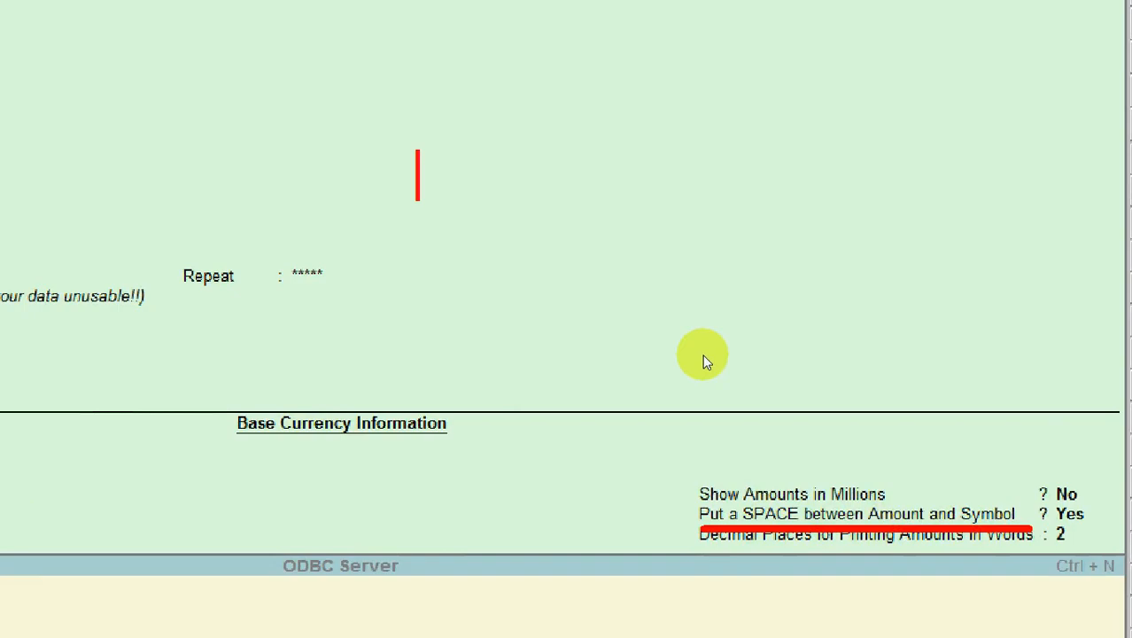
text(1000)
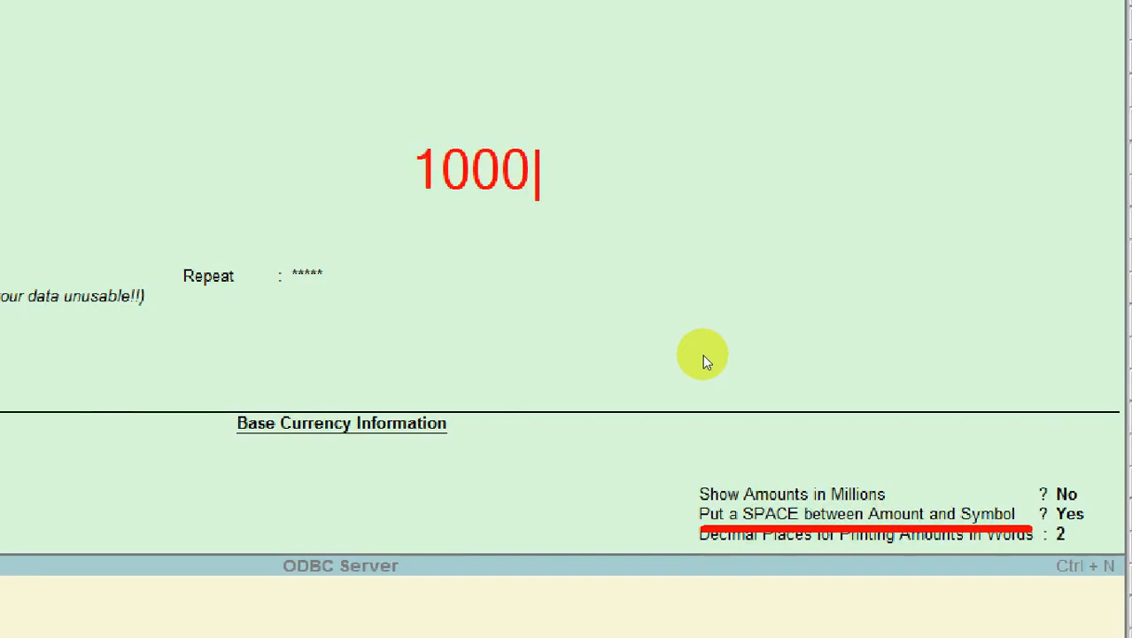
text( Rs)
key(BackSpace)
key(BackSpace)
key(BackSpace)
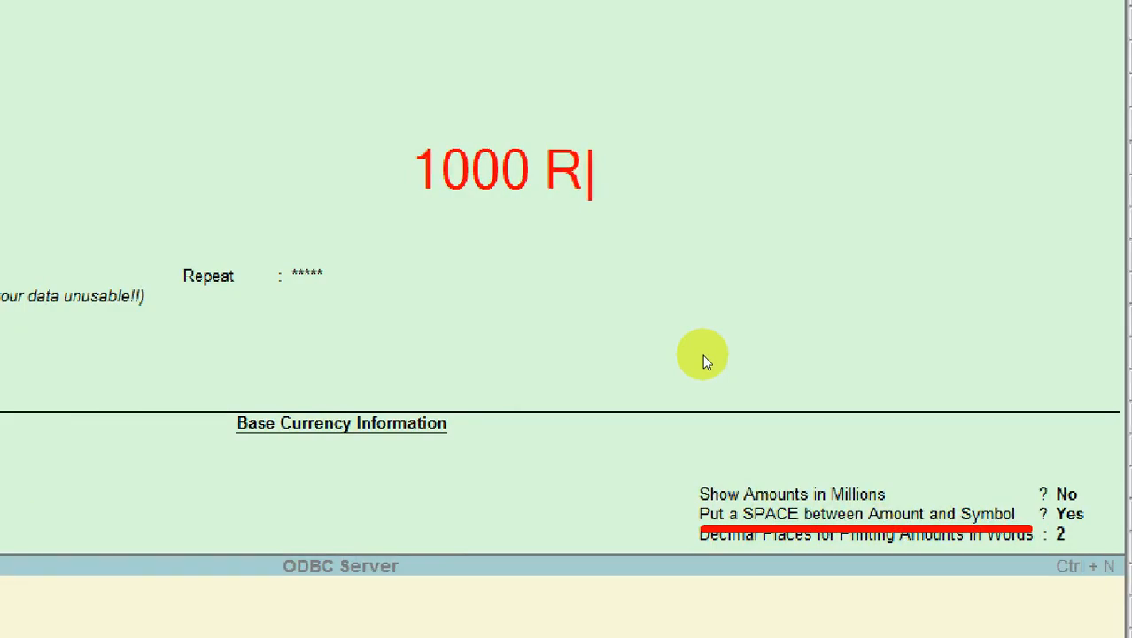
text(Rs)
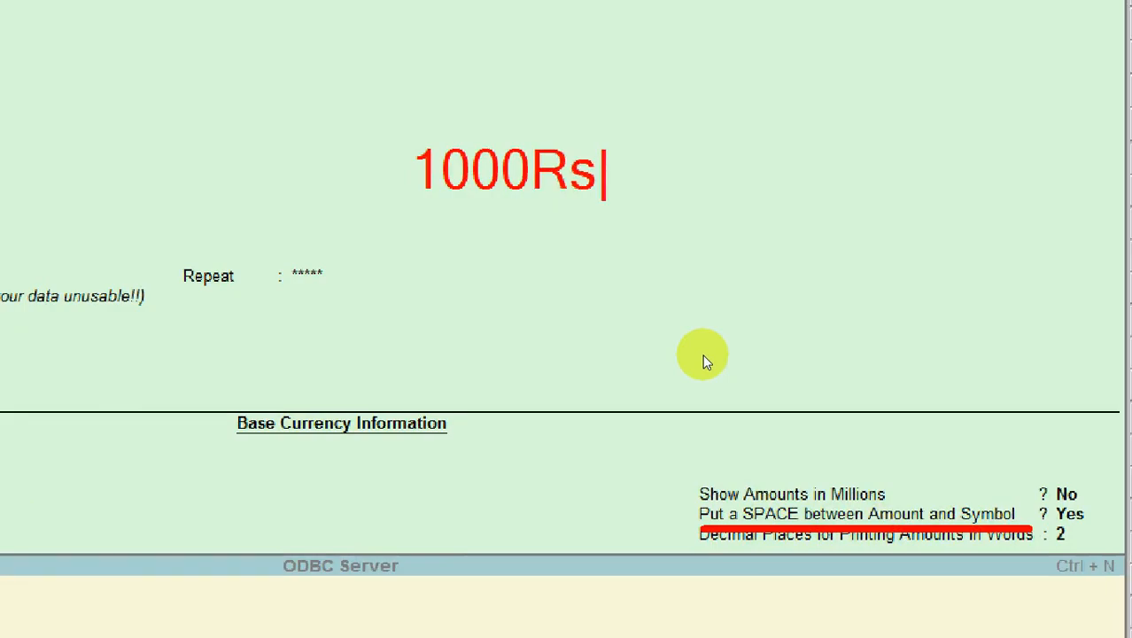
key(BackSpace)
key(BackSpace)
key(BackSpace)
key(BackSpace)
key(BackSpace)
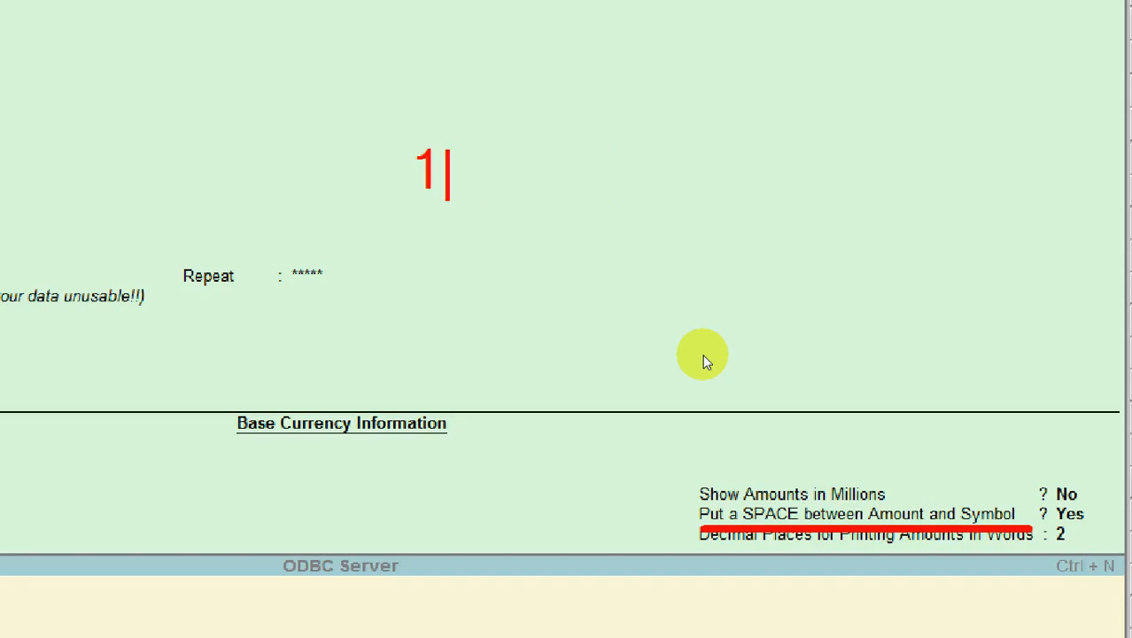
key(BackSpace)
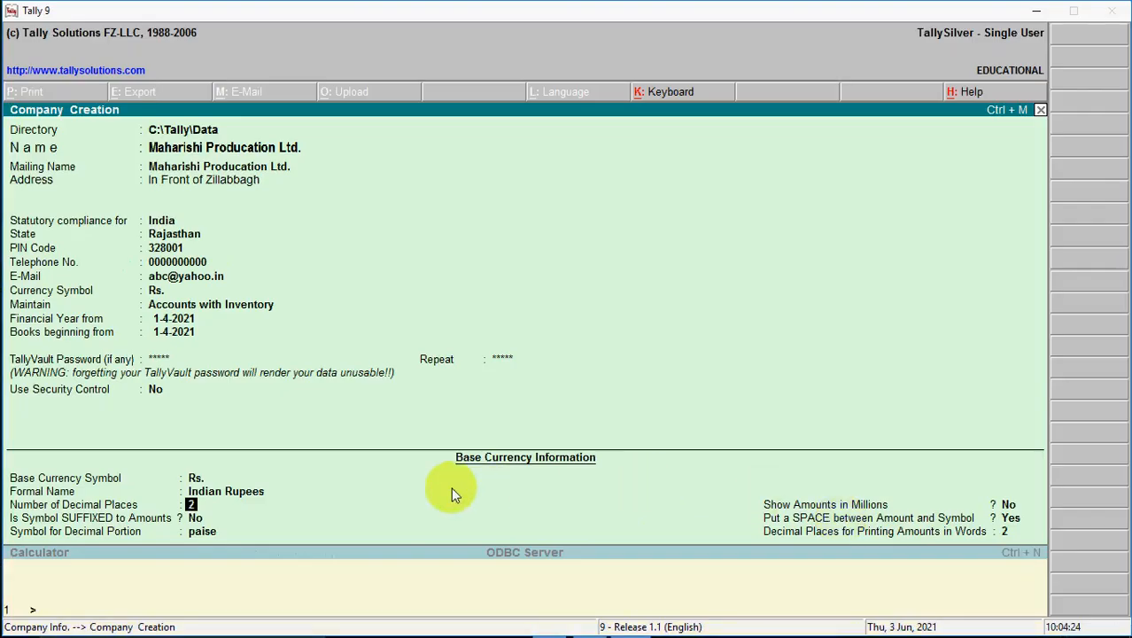
Pass through the remaining base currency fields and answer Yes to accept the company details.
key(Return)
key(Return)
key(Return)
key(Return)
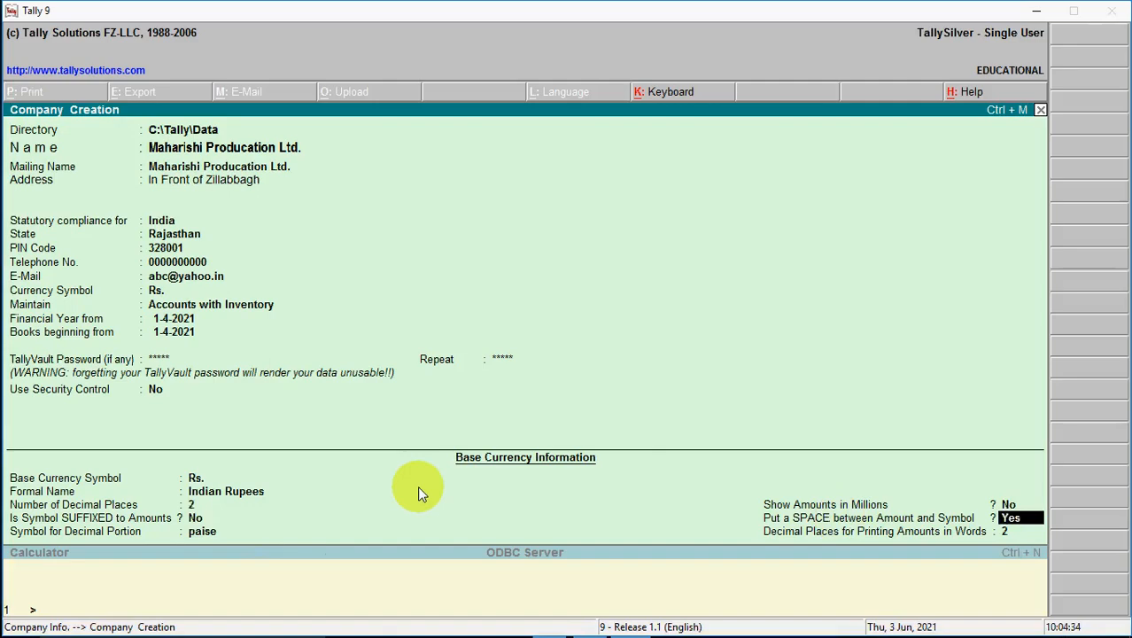
key(Return)
key(Return)
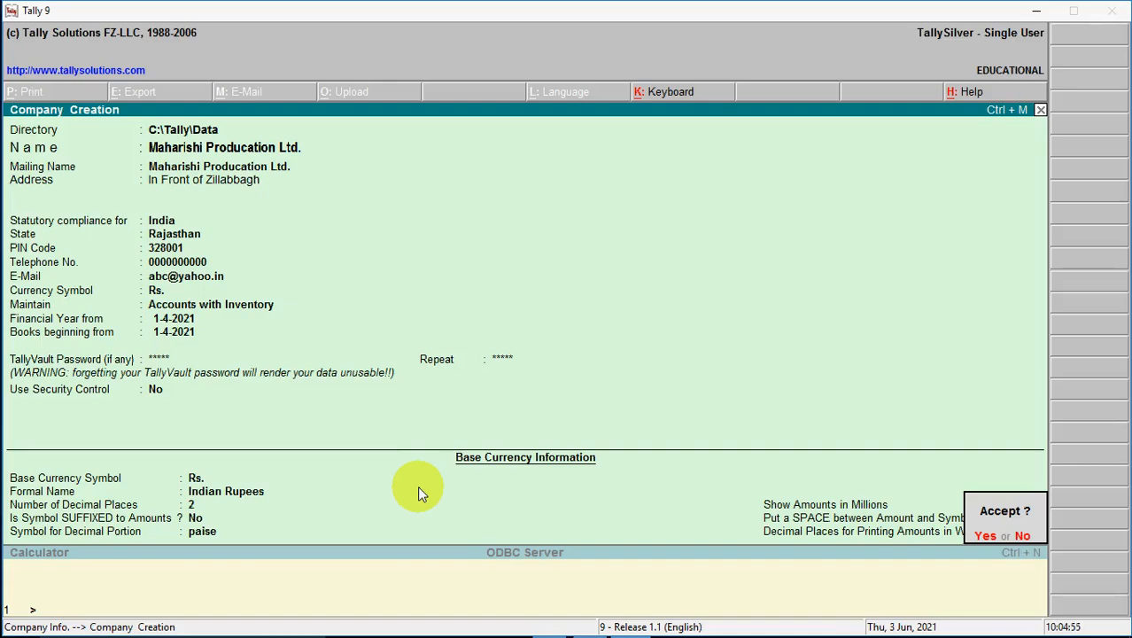
key(y)
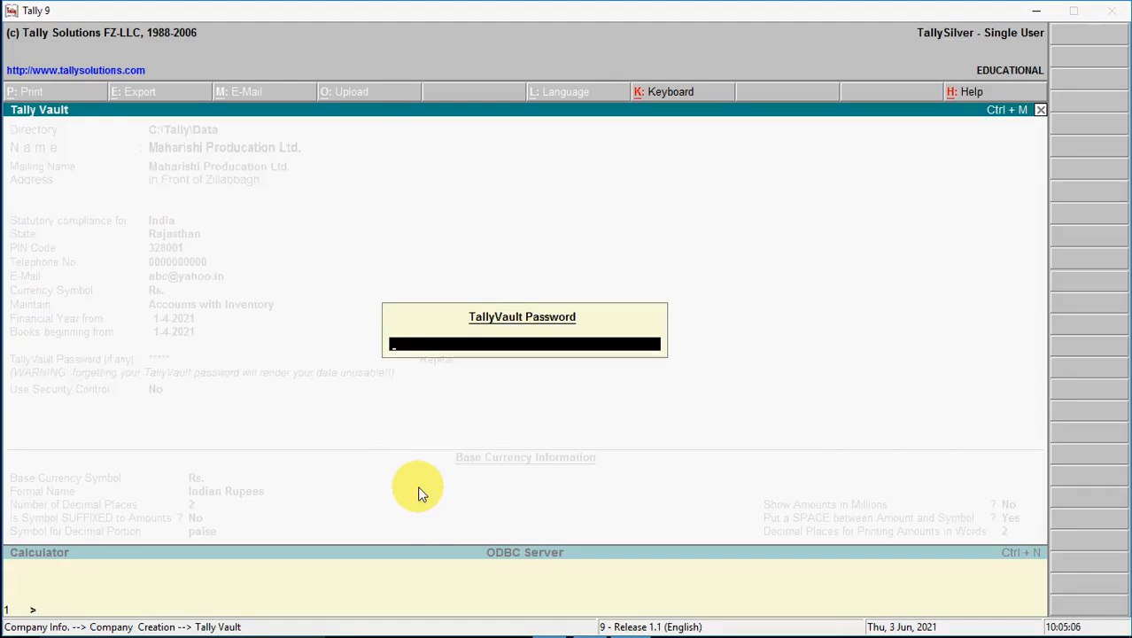
Re-enter the TallyVault password to create Maharishi Producation Ltd., then quit Tally to the desktop.
text(****)
key(Return)
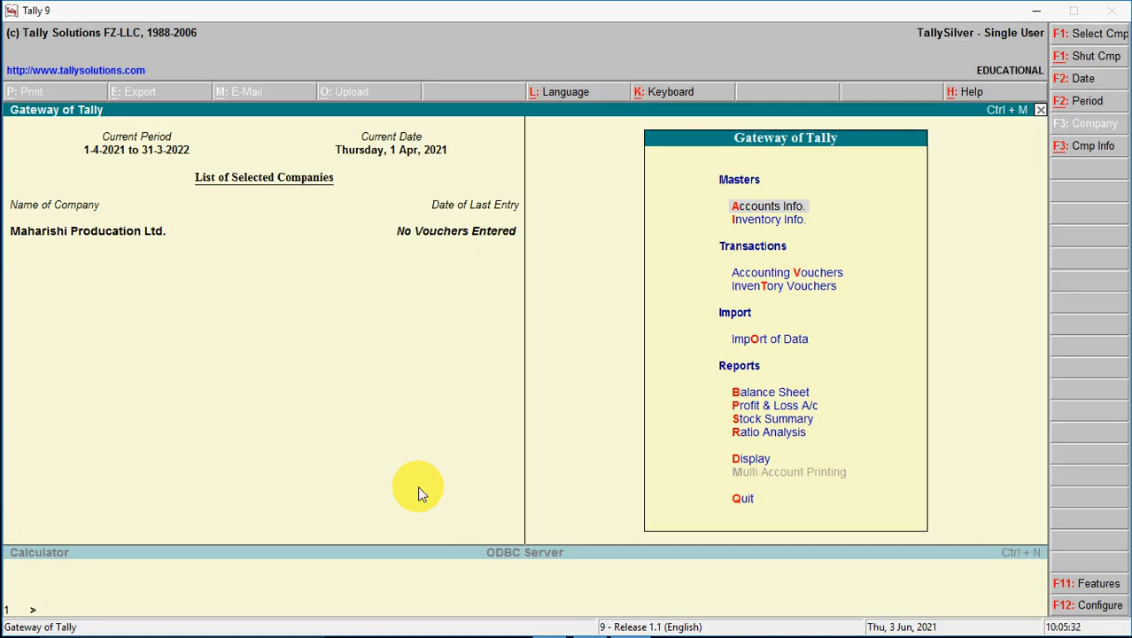
key(Escape)
key(Return)
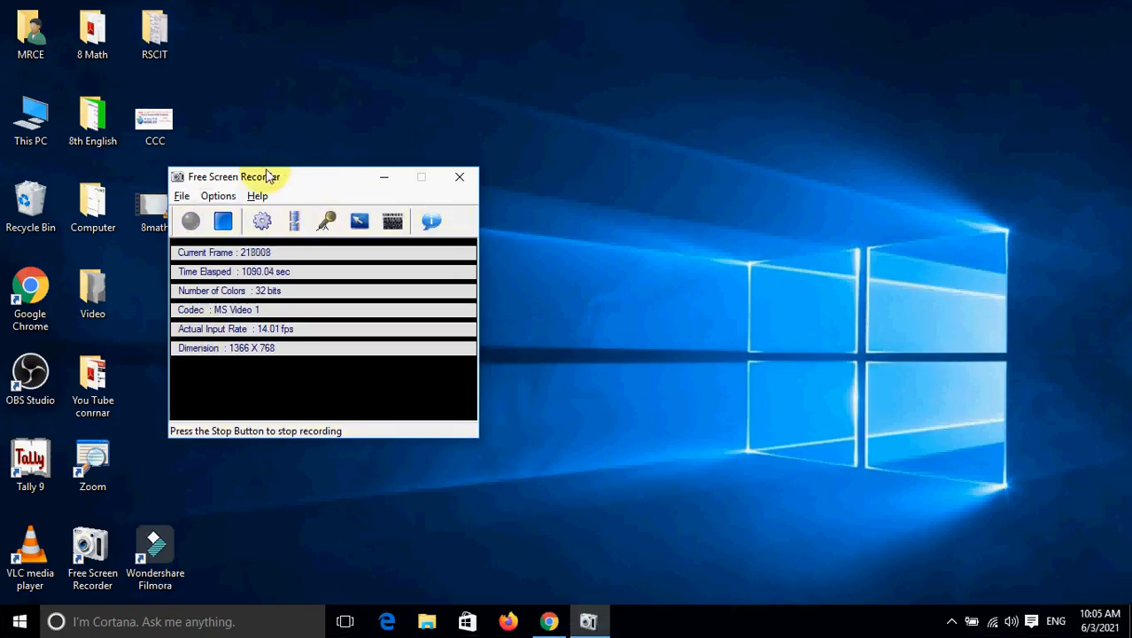
Move the recorder window aside and launch Tally 9 from its desktop shortcut's Open option.
drag(269, 176, 692, 530)
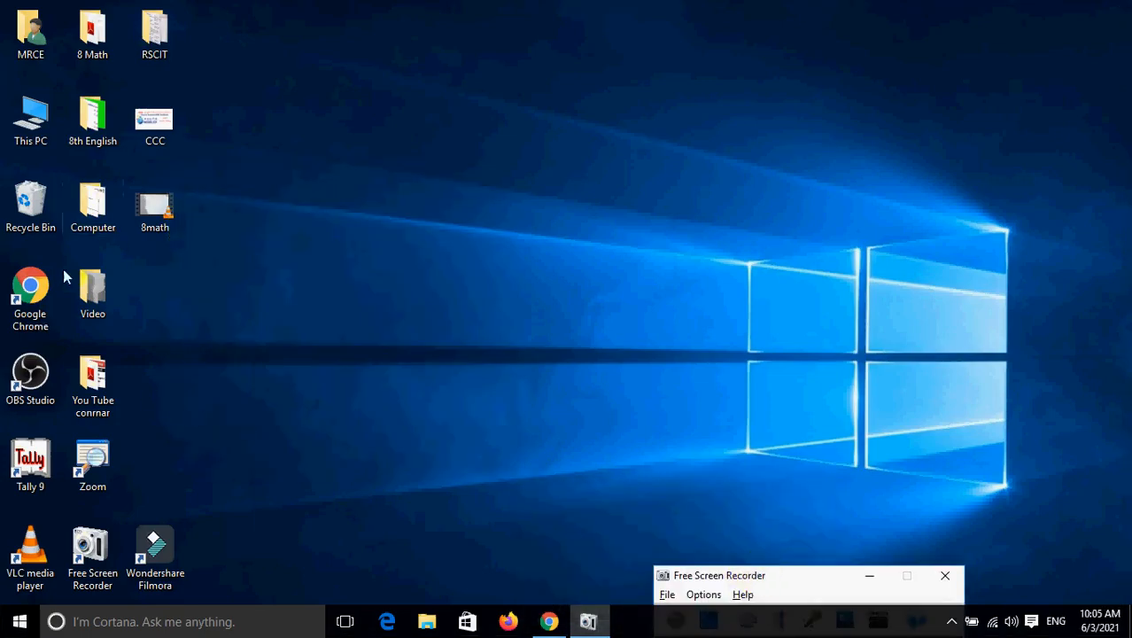
click(51, 456)
right_click(51, 456)
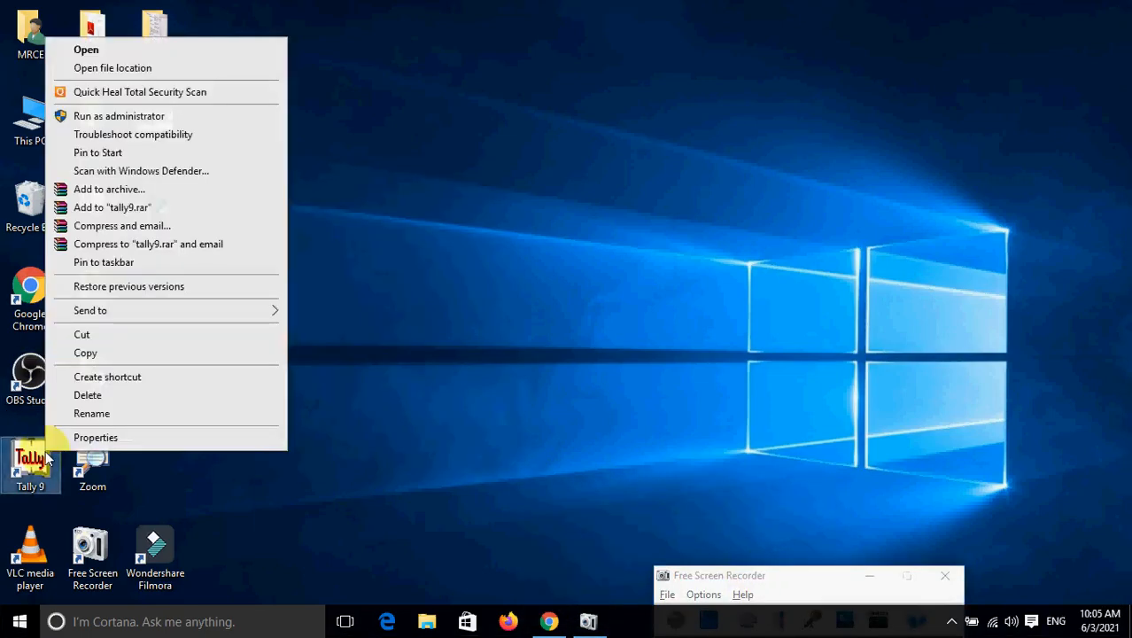
click(103, 54)
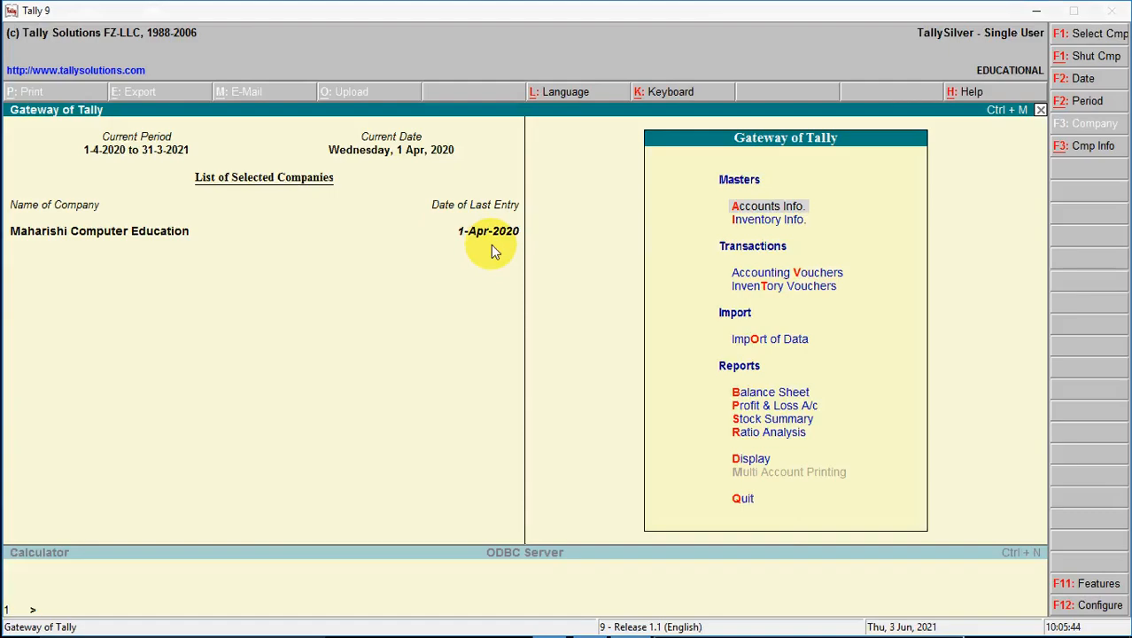
Shut Maharishi Computer Education and choose the masked (10001) company from Select Company.
key(alt+F1)
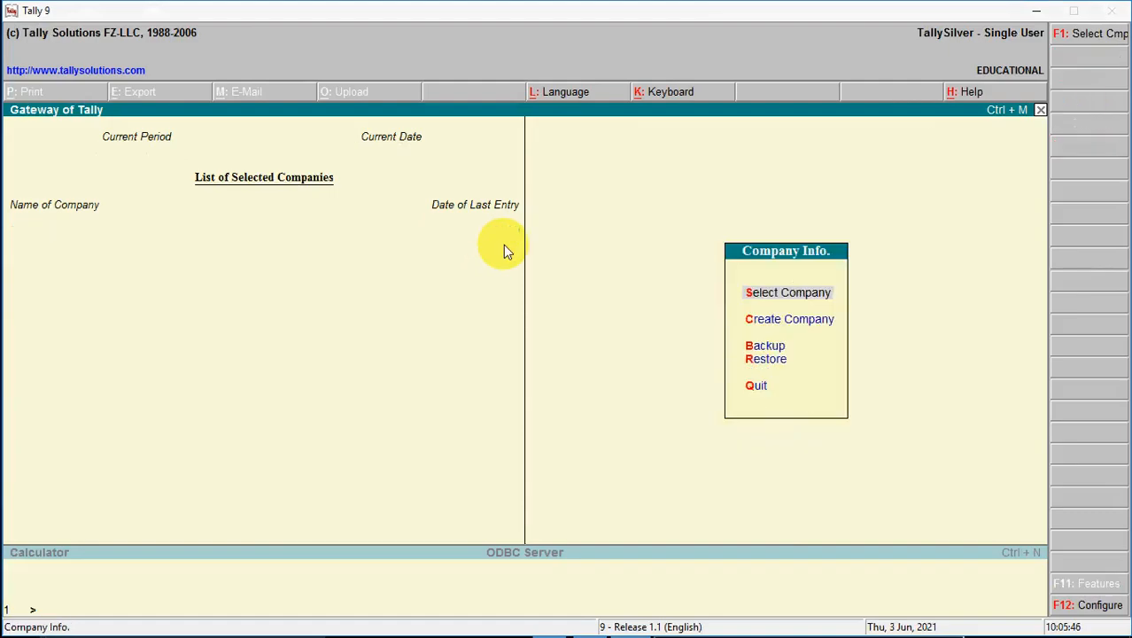
key(Return)
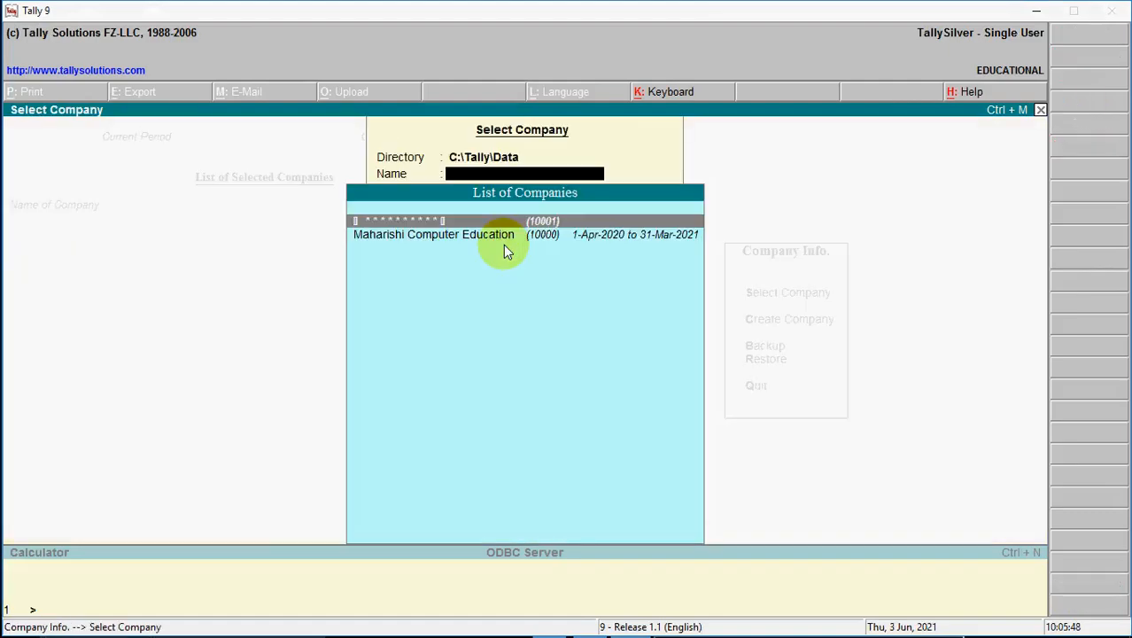
key(Down)
key(Up)
key(Down)
key(Up)
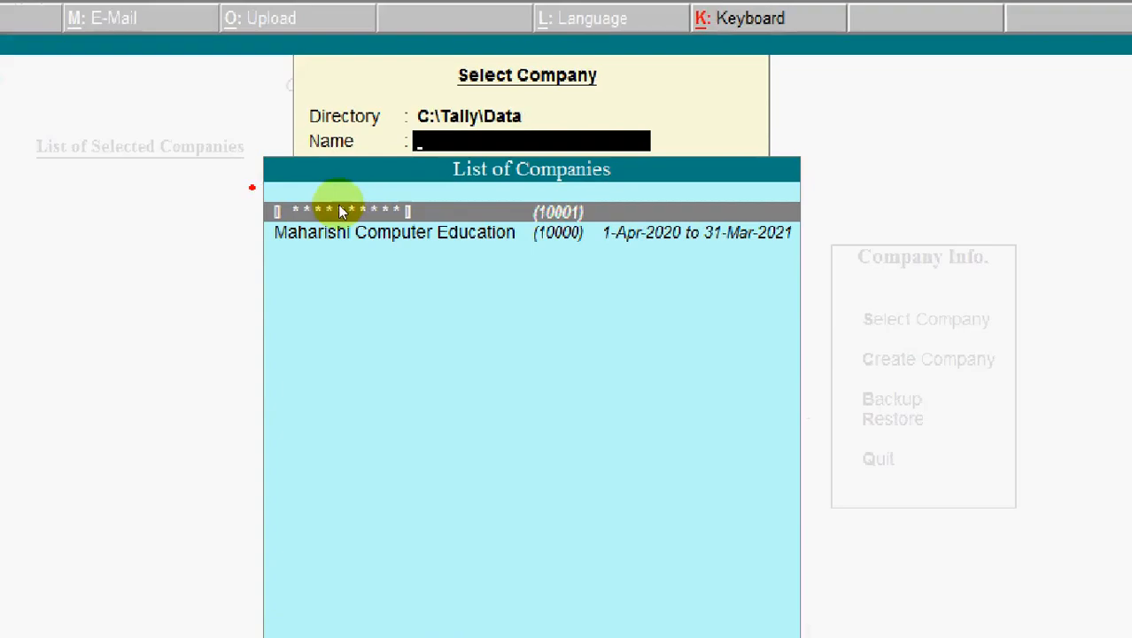
mouse_move(253, 187)
mouse_down()
mouse_move(271, 243)
mouse_move(380, 246)
mouse_up()
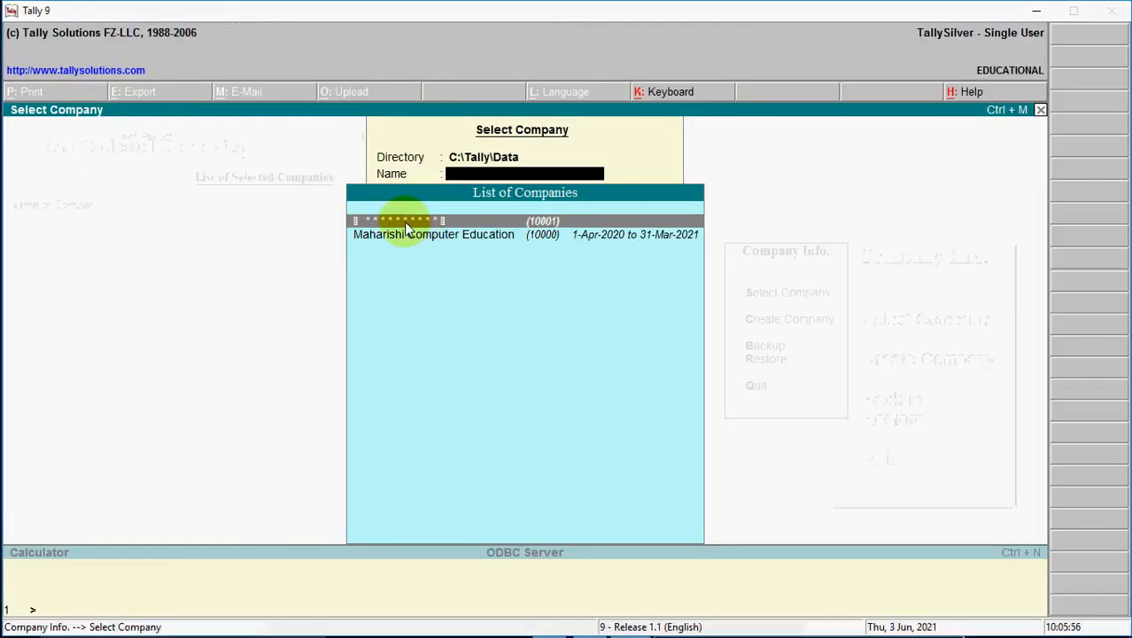
key(Down)
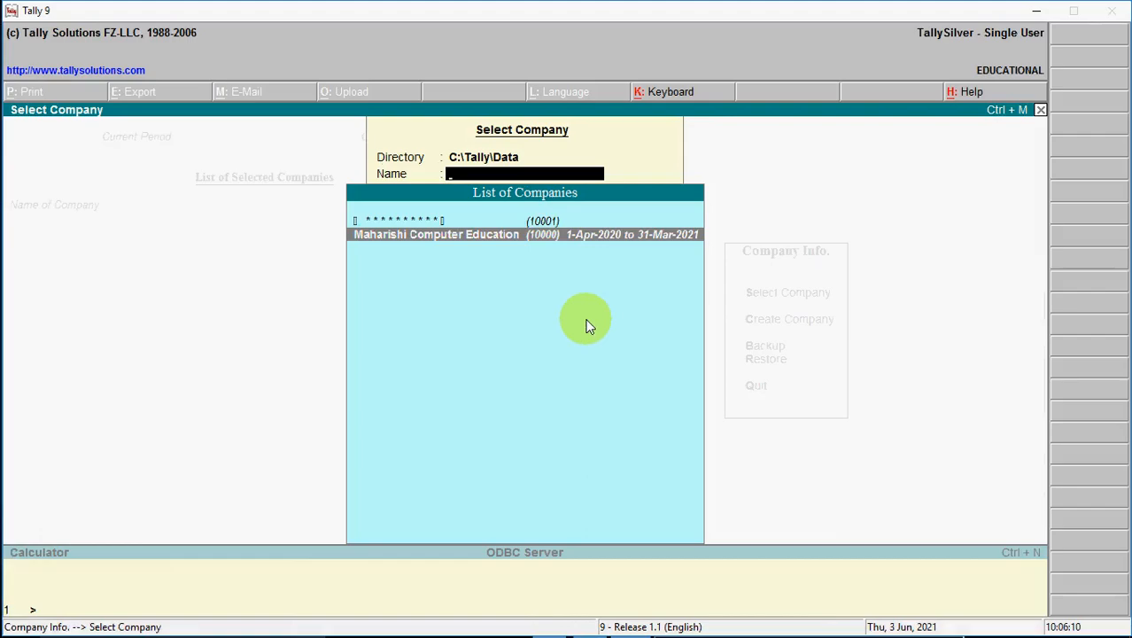
key(Up)
key(Return)
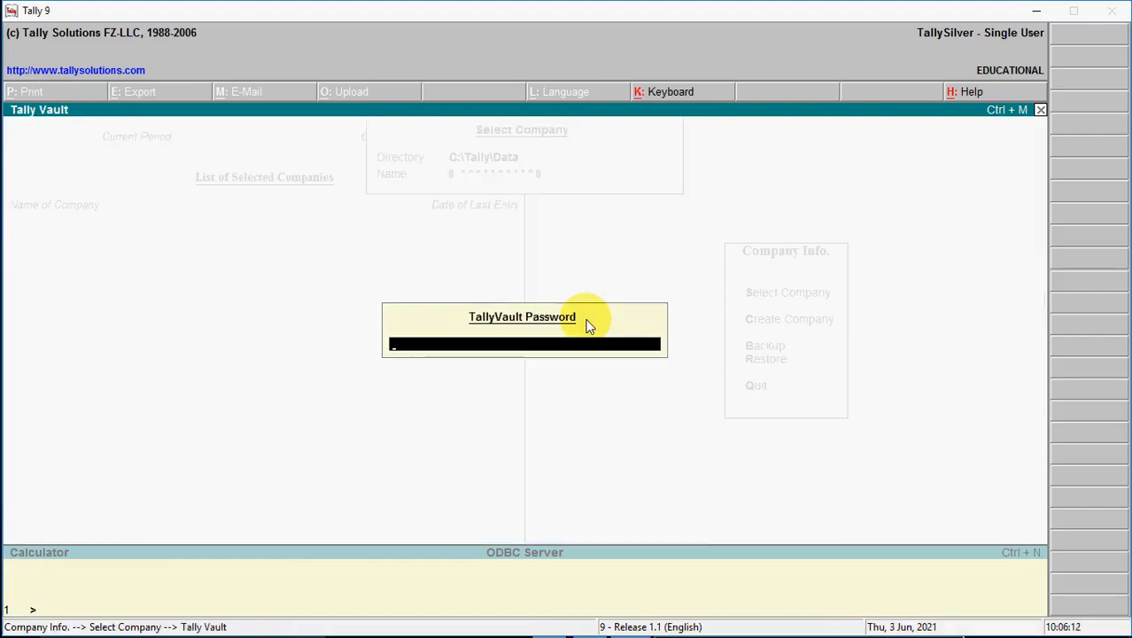
Unlock Maharishi Producation Ltd. with its vault password, then move the screen recorder window to the centre.
key(Return)
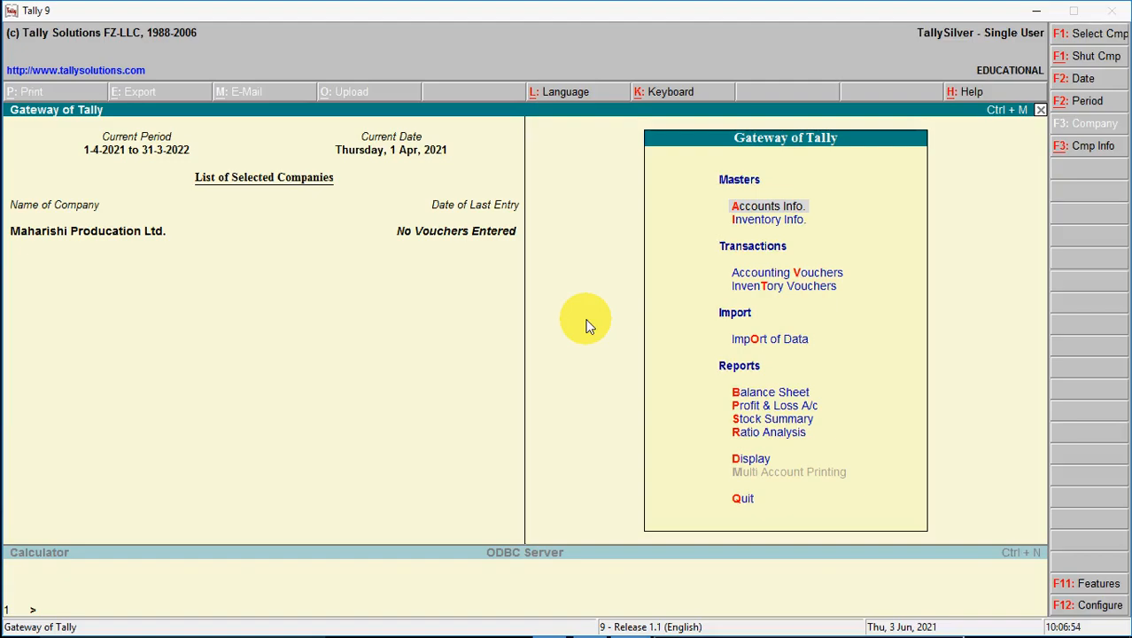
key(alt+Tab)
key(alt+Tab)
key(alt+Tab)
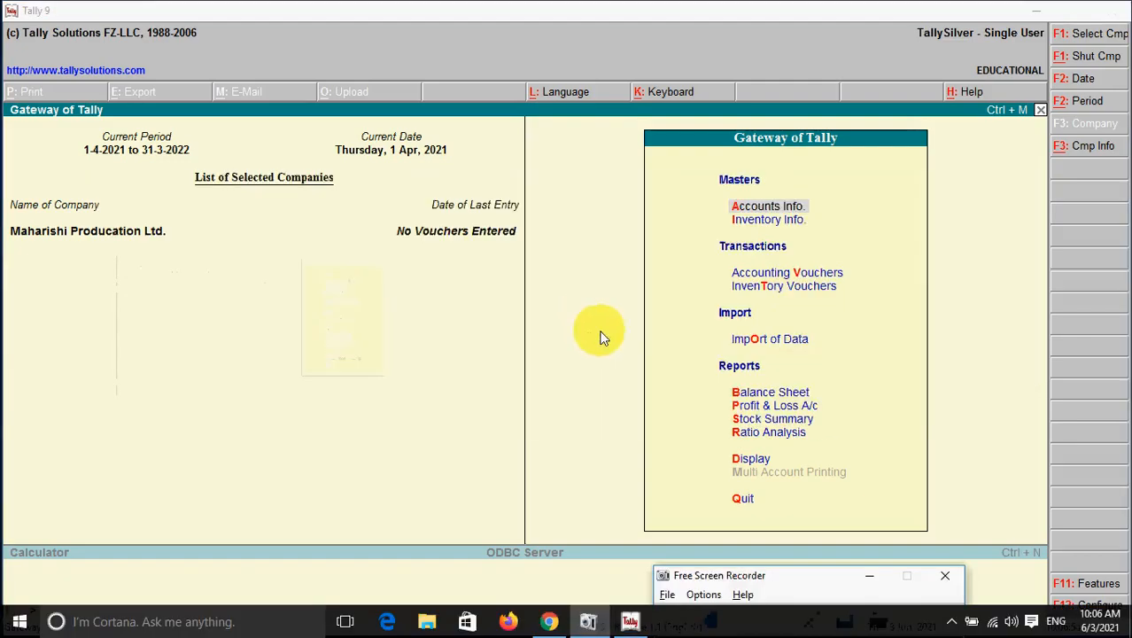
click(589, 620)
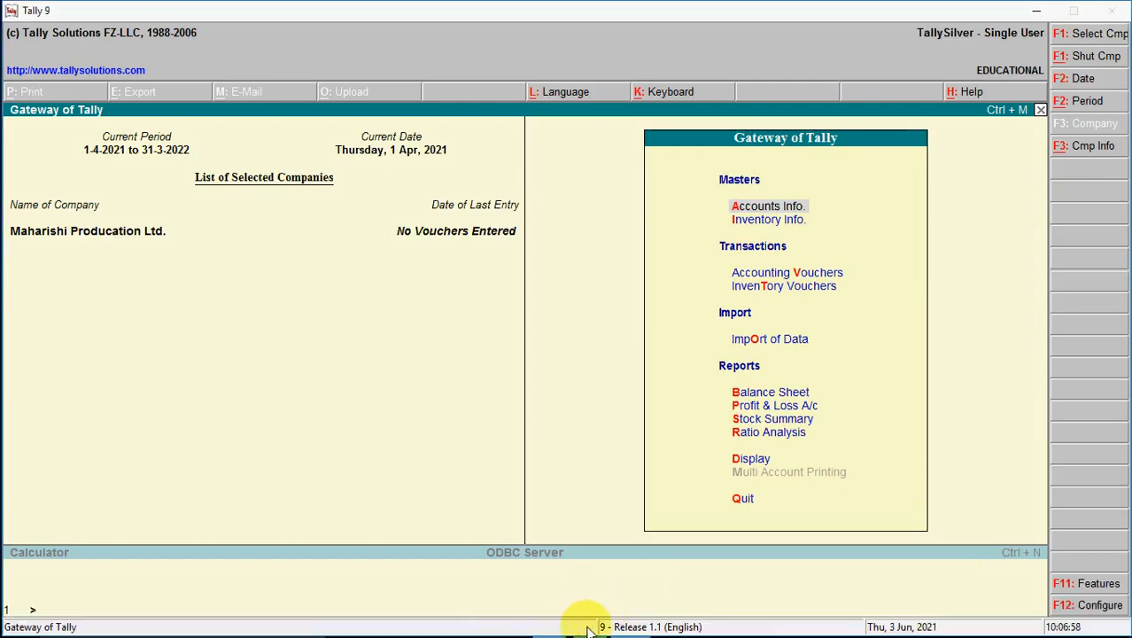
click(589, 622)
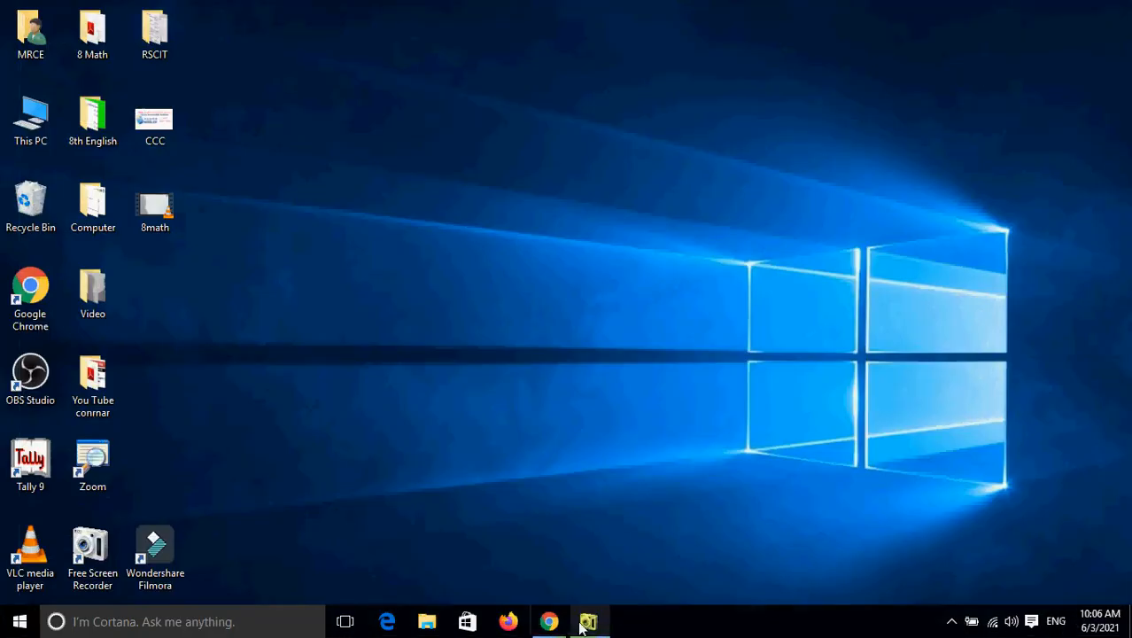
drag(673, 576, 498, 144)
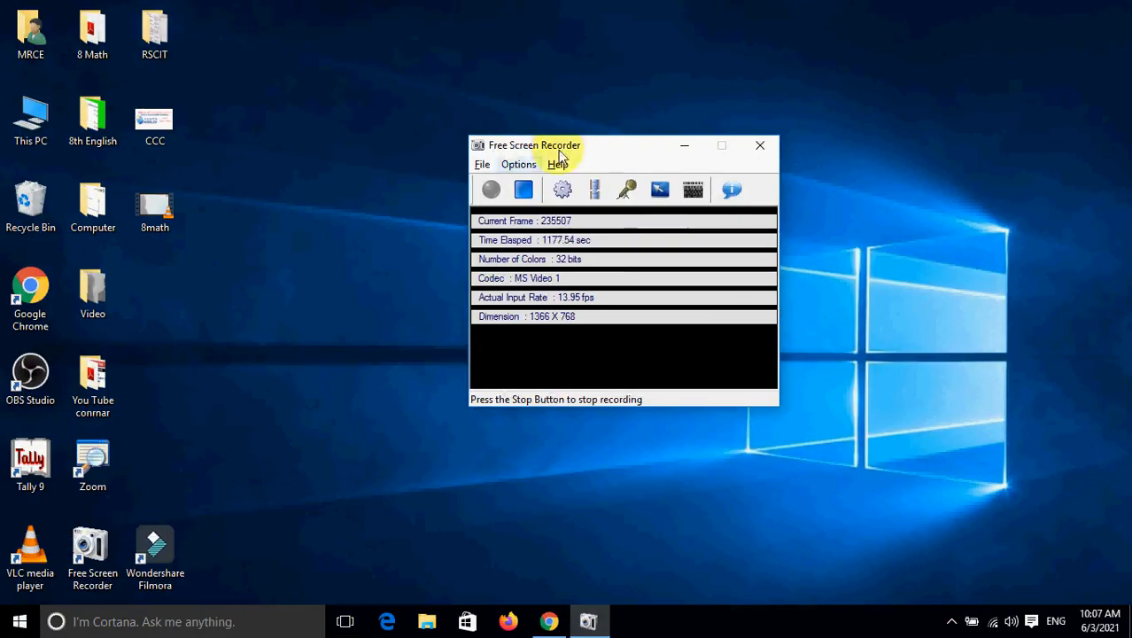